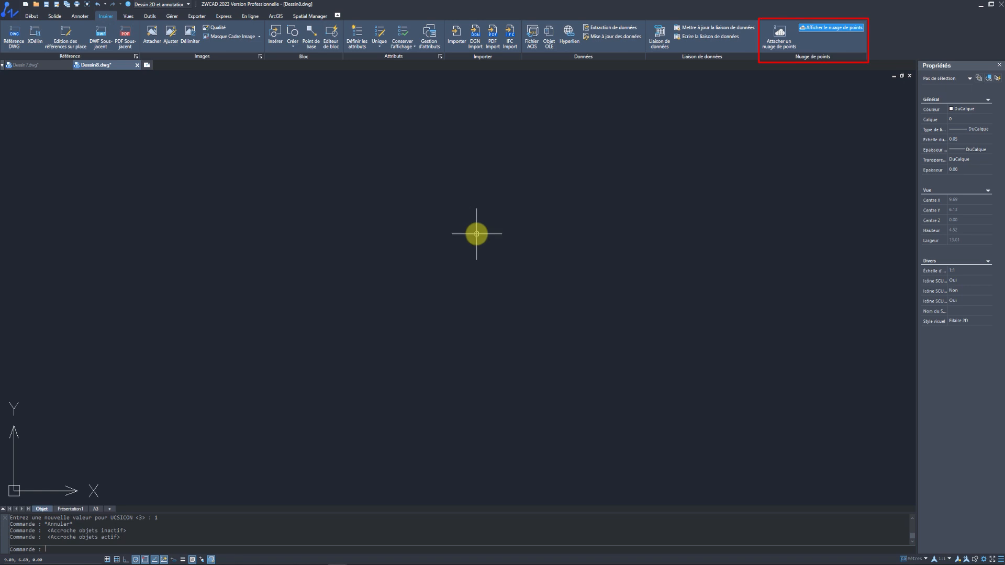
Attach the point cloud file Maison.rcs at insertion point 0,0,0 with scale 1 and rotation angle 0.
click(777, 46)
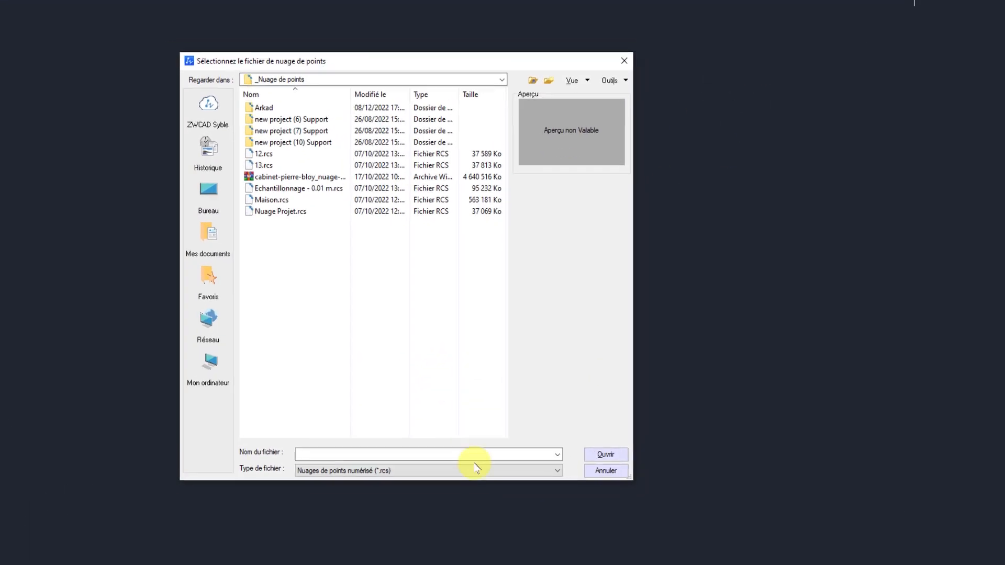
click(559, 482)
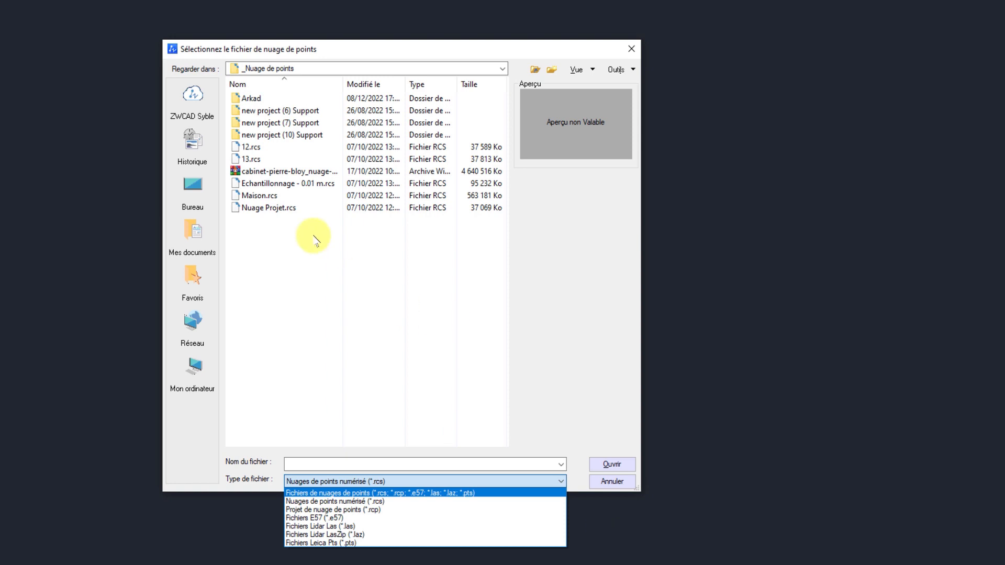
click(265, 198)
click(611, 463)
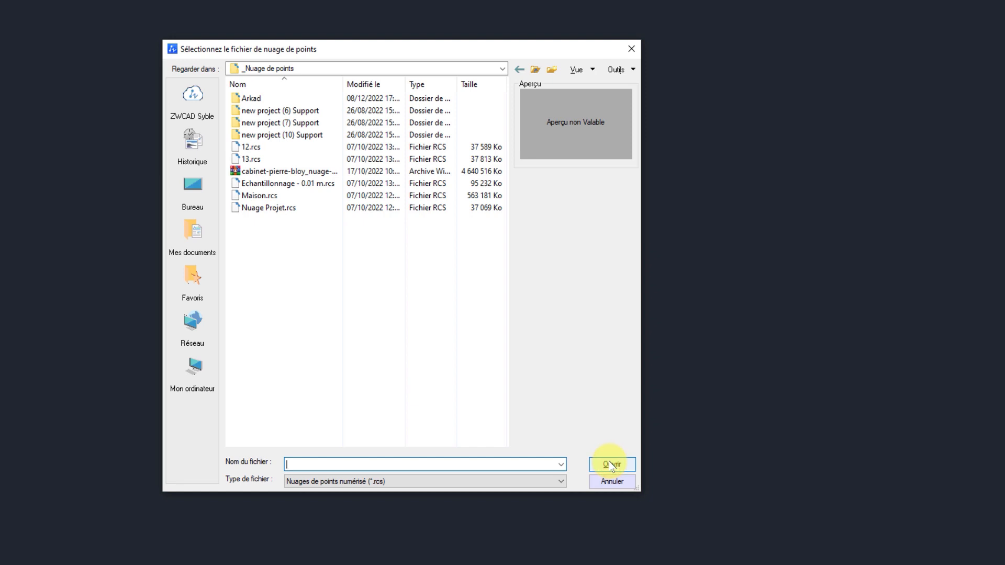
click(265, 196)
click(610, 463)
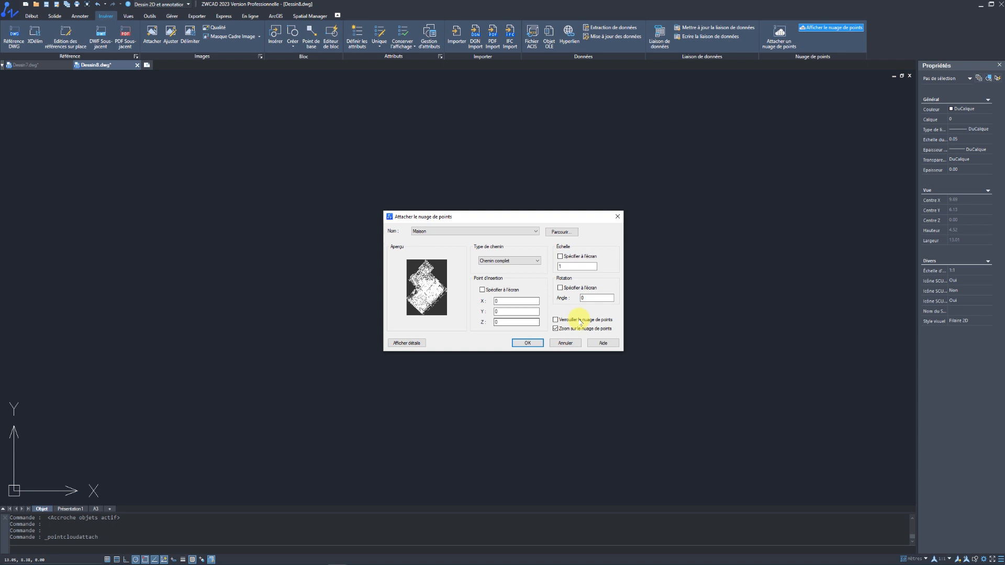
click(527, 343)
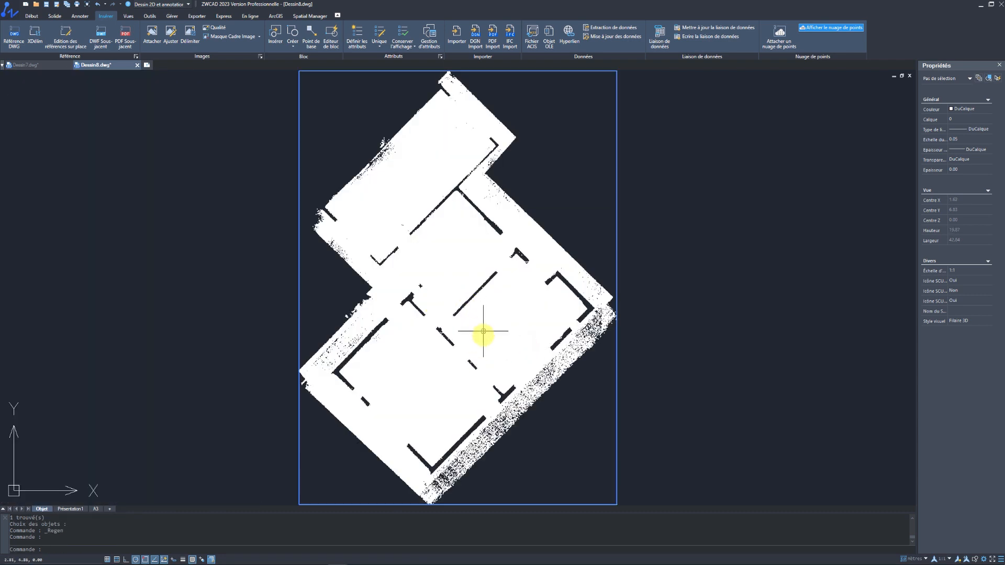
Set the attached point cloud's transparency to 72 and its colour style to Normale.
shift+middle_drag(479, 357, 471, 246)
click(427, 292)
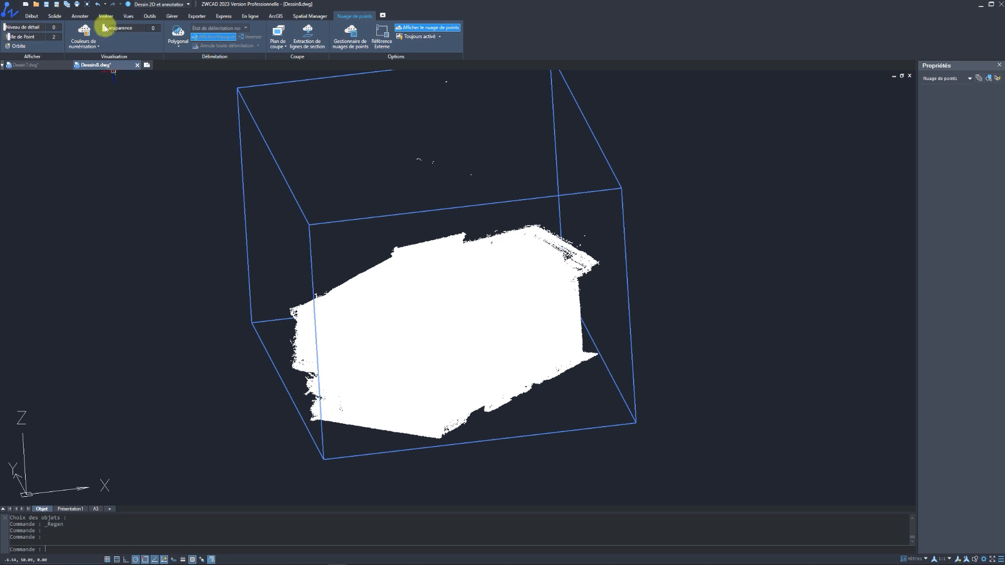
drag(104, 28, 135, 29)
click(99, 46)
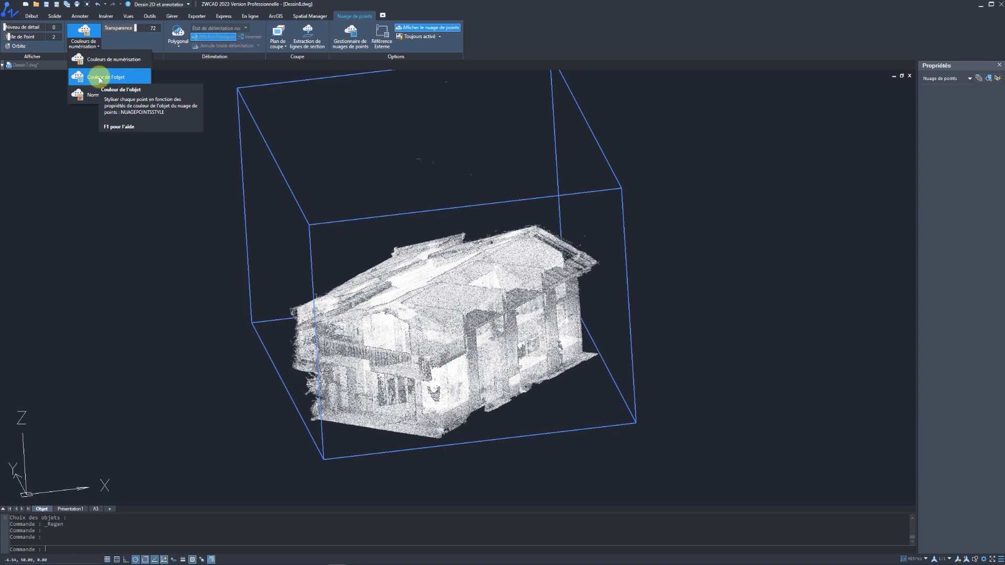
click(96, 94)
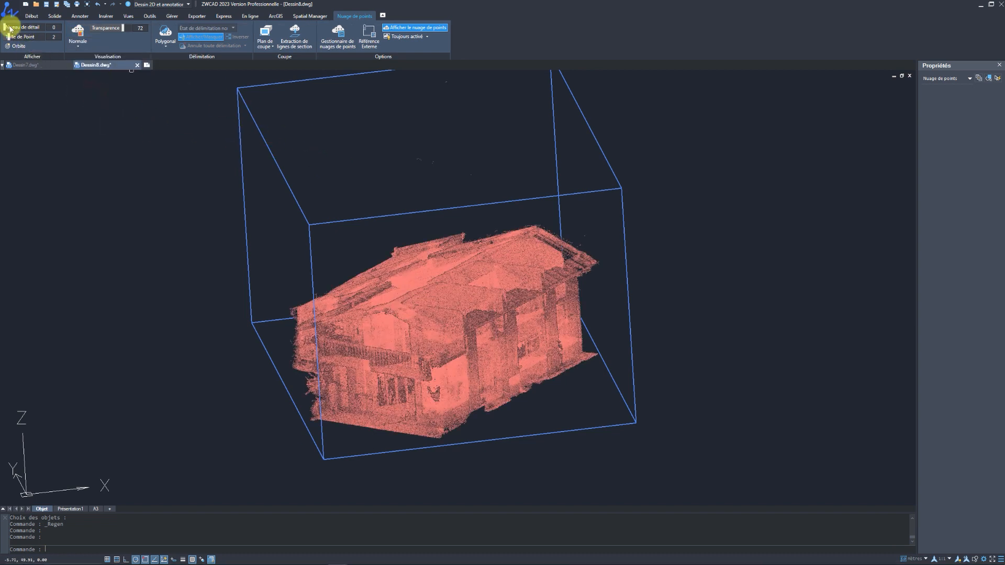
Set the point cloud's level of detail to 10 and its point size to 1.
drag(46, 27, 2, 31)
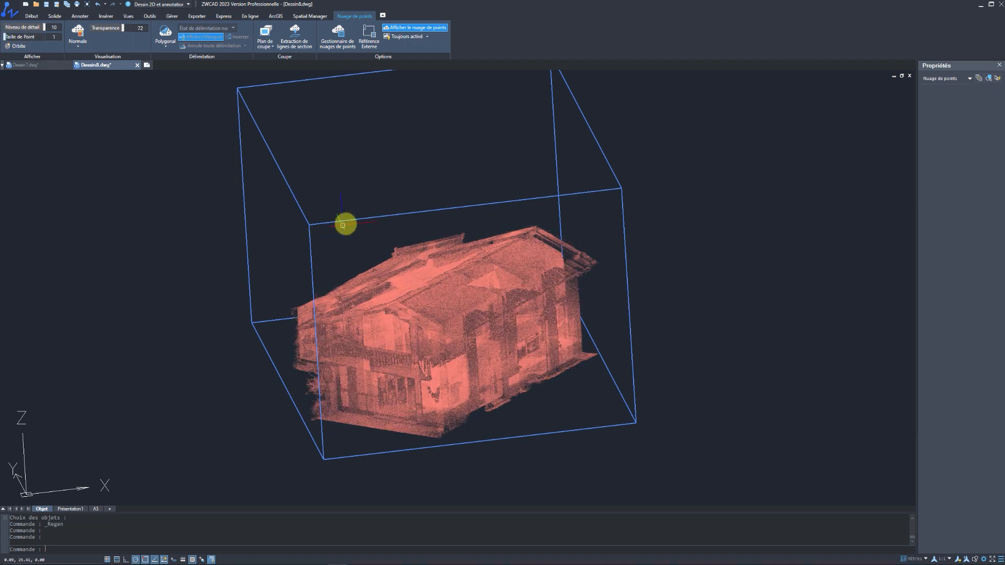
mouse_move(385, 240)
mouse_down()
mouse_move(406, 202)
mouse_move(372, 260)
mouse_move(368, 246)
mouse_up()
key(Escape)
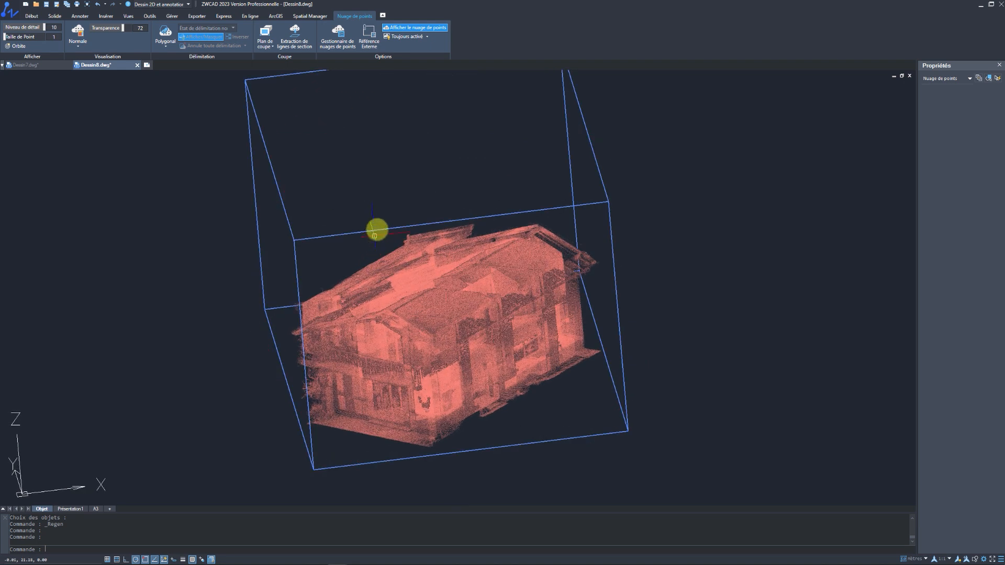
Switch to the Haut (top) view to see the house's floor plan.
click(129, 17)
click(102, 30)
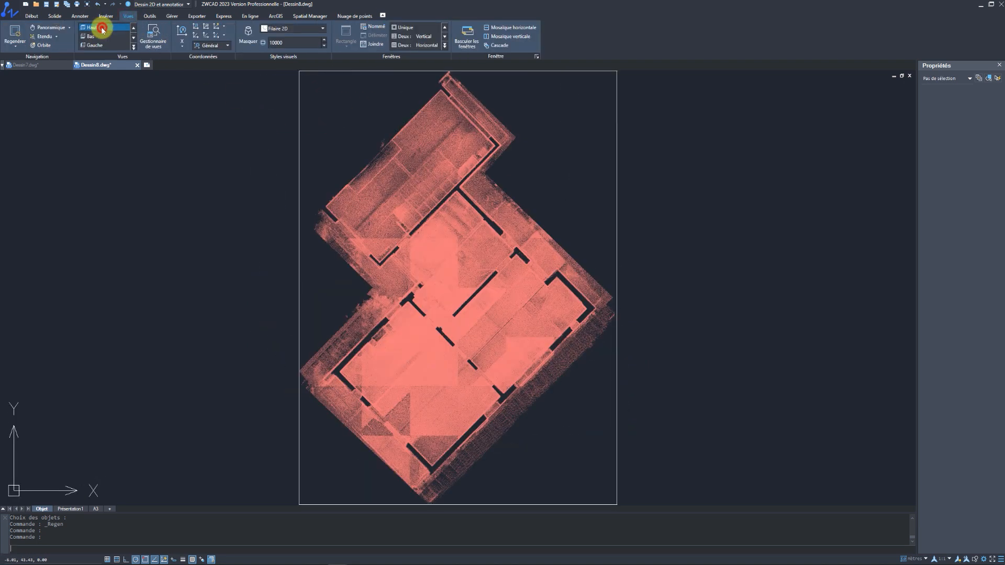
middle_drag(397, 269, 415, 283)
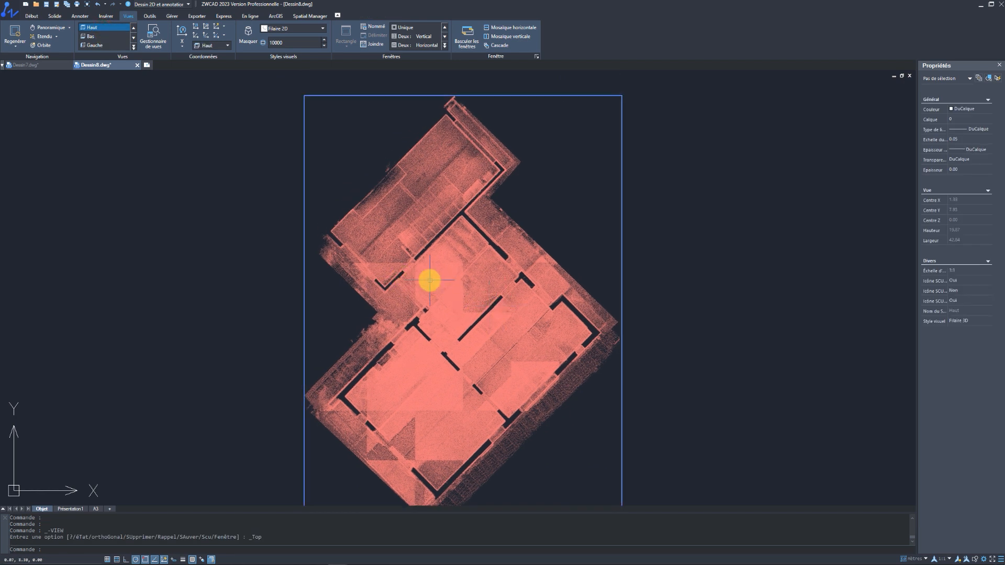
click(376, 220)
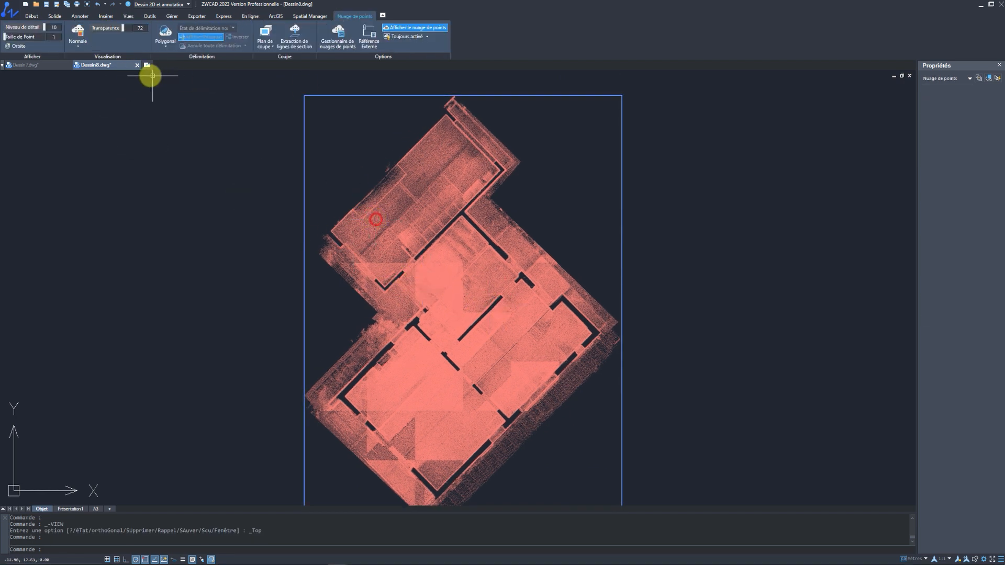
mouse_move(5, 36)
mouse_down()
mouse_move(41, 36)
mouse_move(3, 37)
mouse_up()
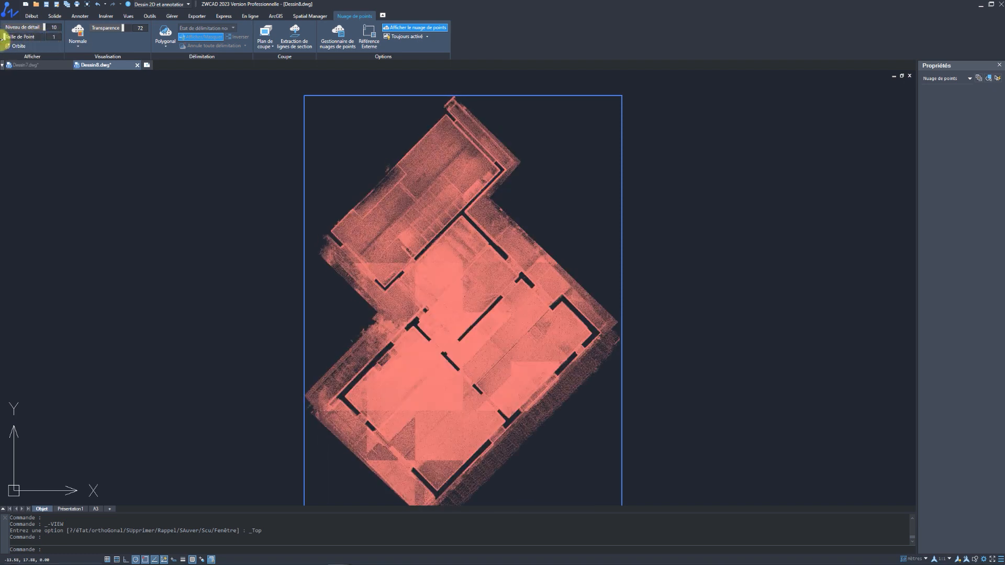
click(170, 48)
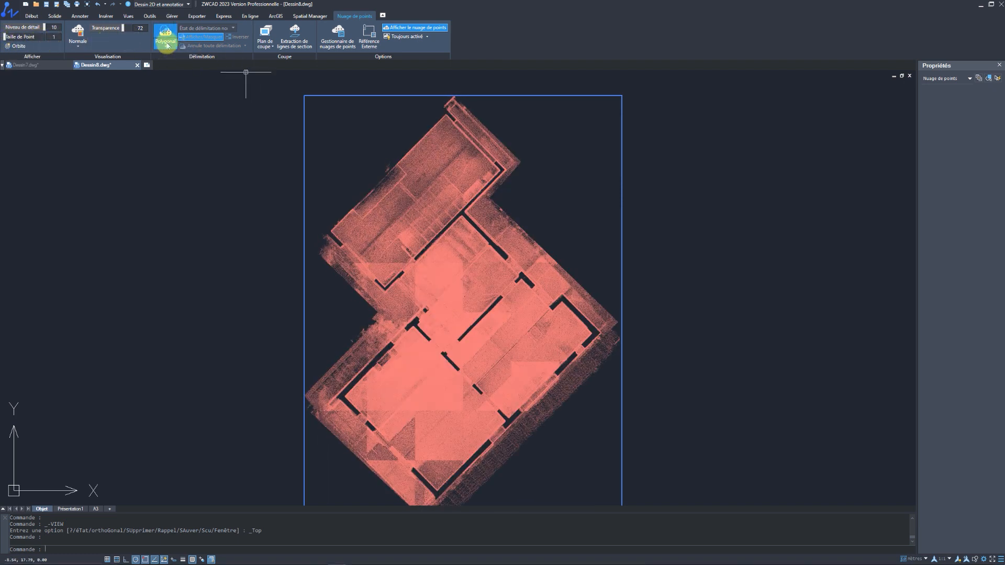
click(167, 45)
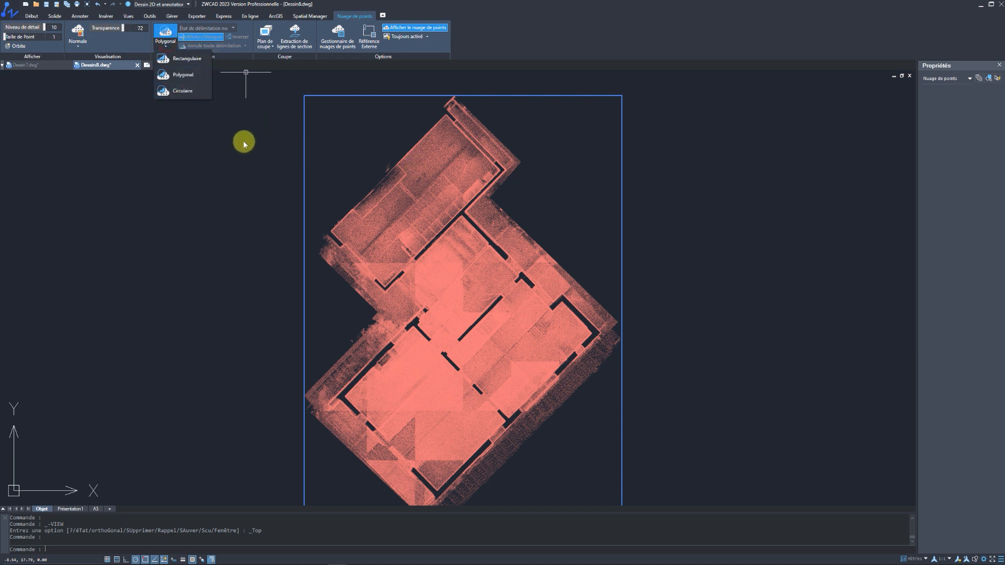
click(247, 124)
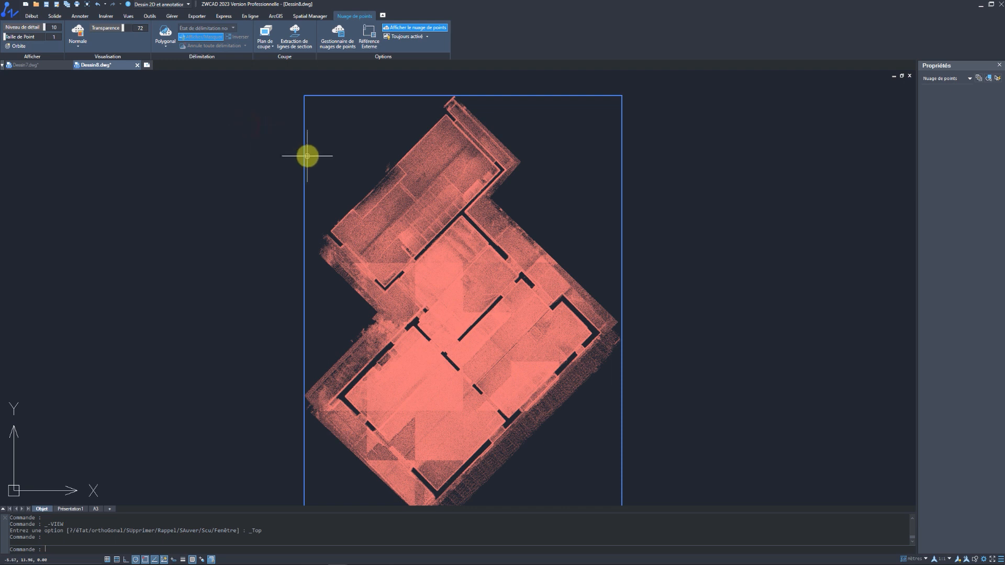
Switch to the Gauche (left) view and select the point cloud of the house.
scroll(318, 152, down, 2)
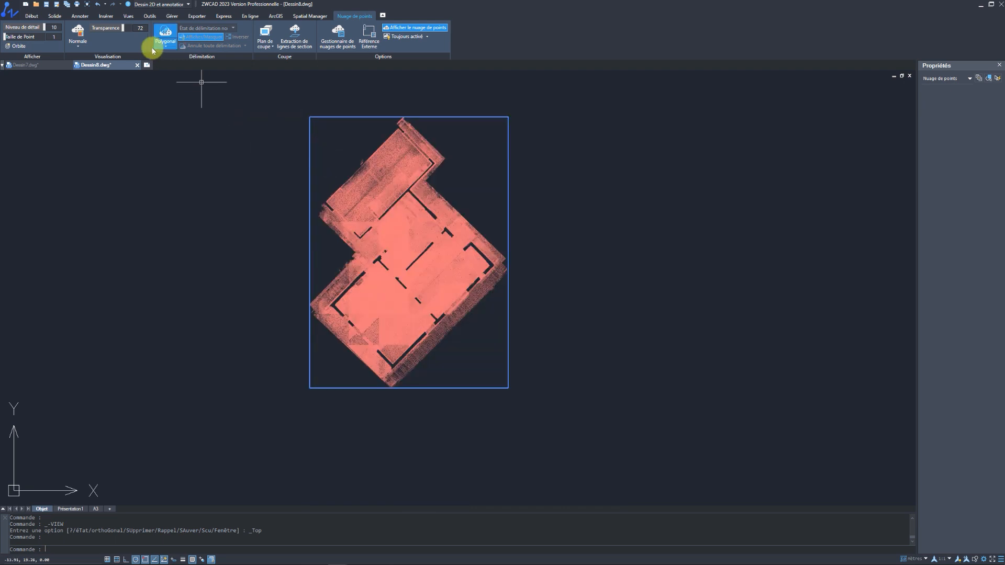
click(129, 16)
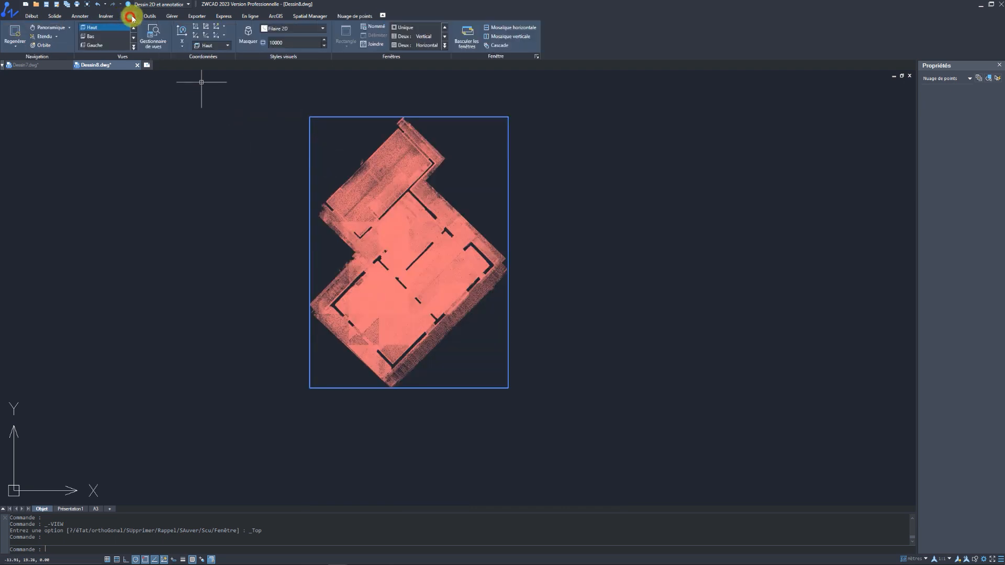
click(102, 47)
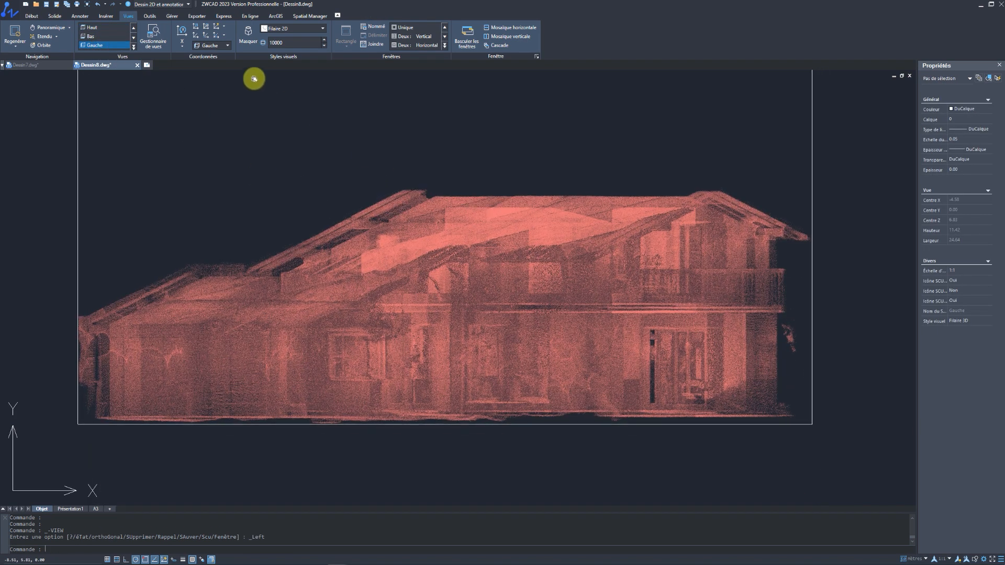
click(400, 279)
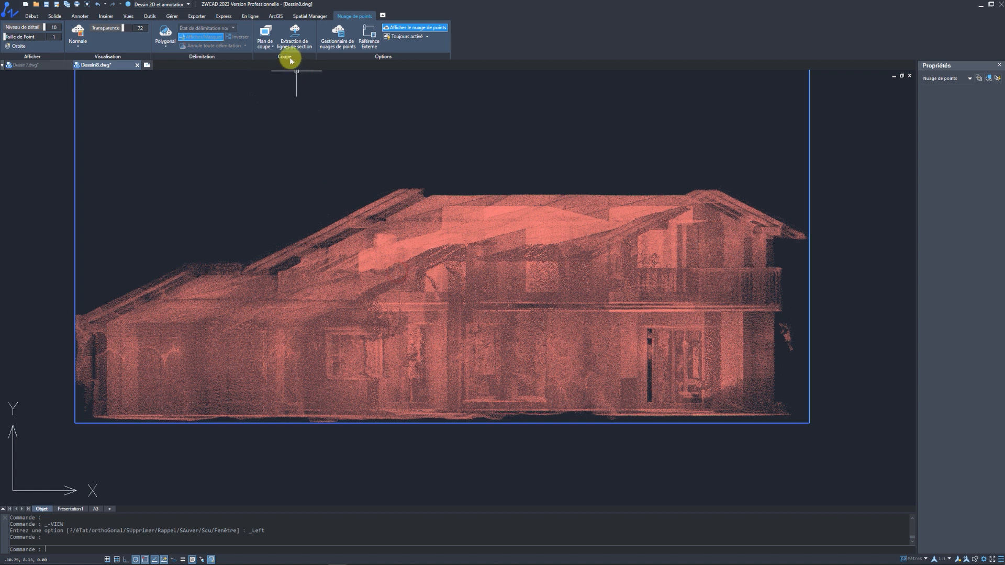
click(273, 46)
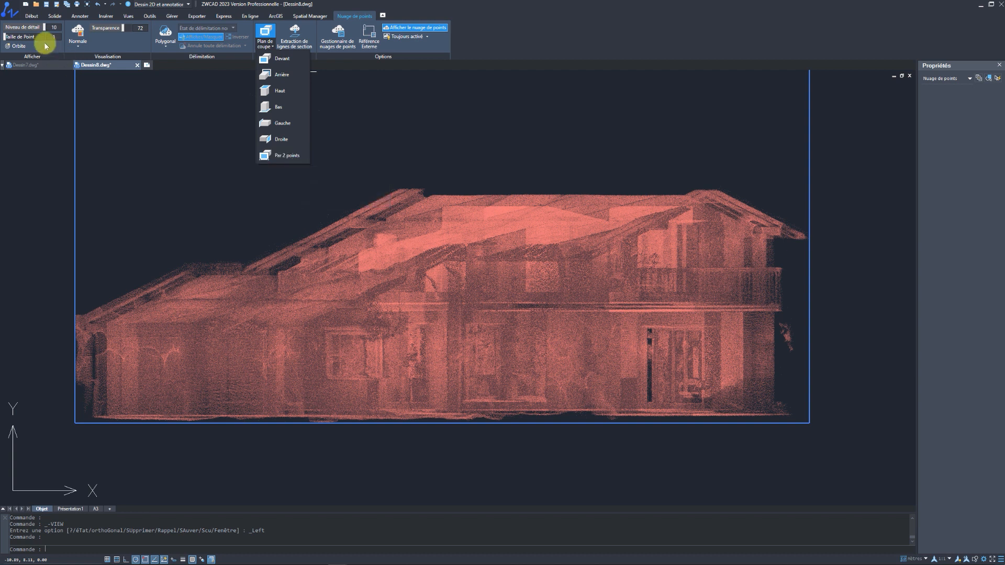
Draw a horizontal polyline across the ground floor of the house, extending past both sides of the point cloud.
click(31, 16)
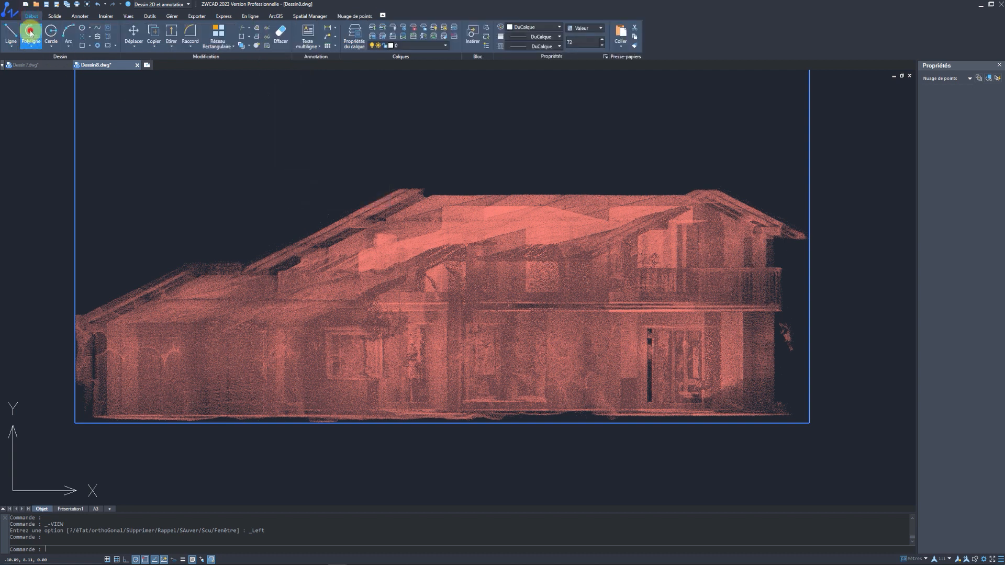
click(31, 33)
click(51, 368)
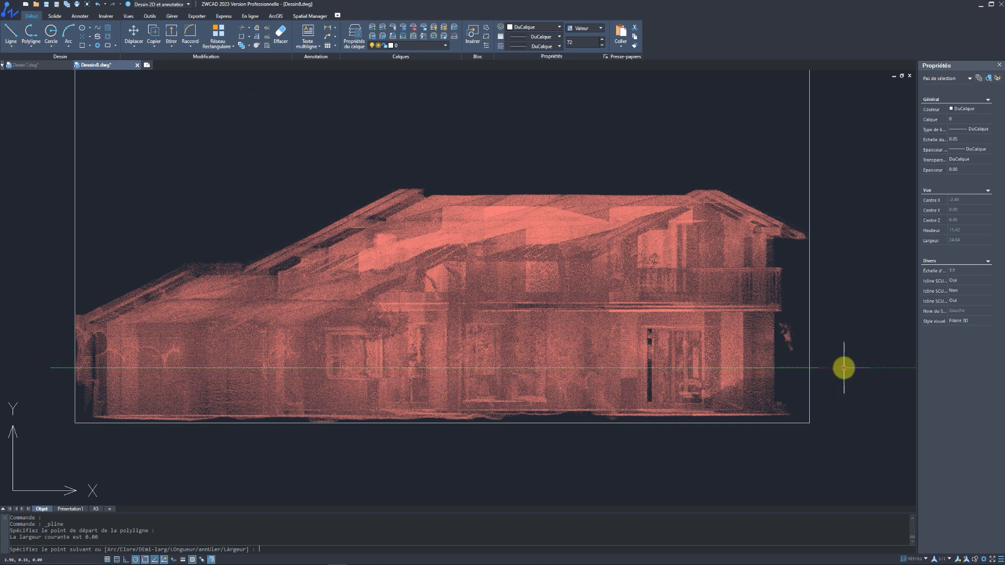
click(843, 368)
key(Return)
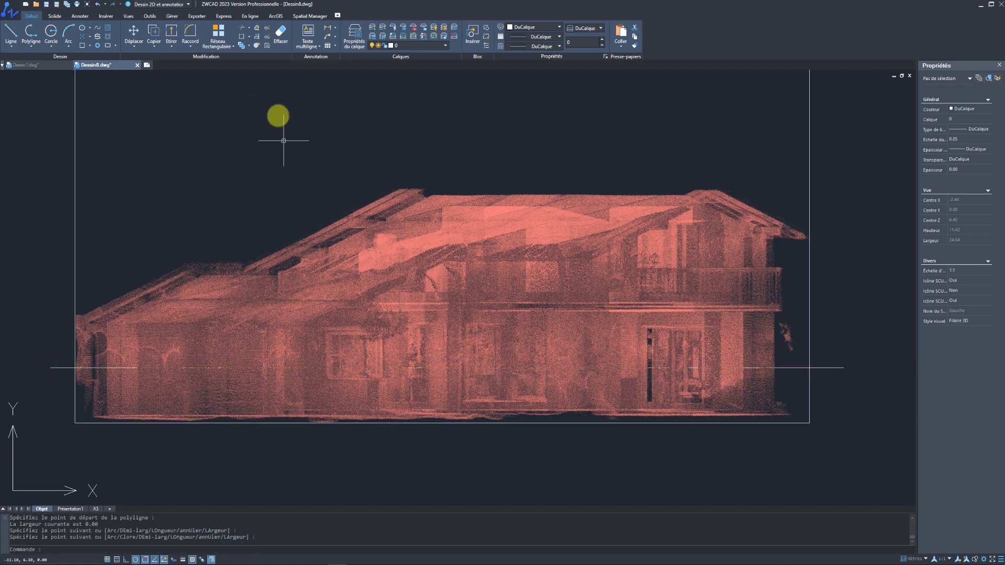
Create a section plane through the point cloud by two points, using the two endpoints of the horizontal polyline.
click(421, 268)
click(270, 47)
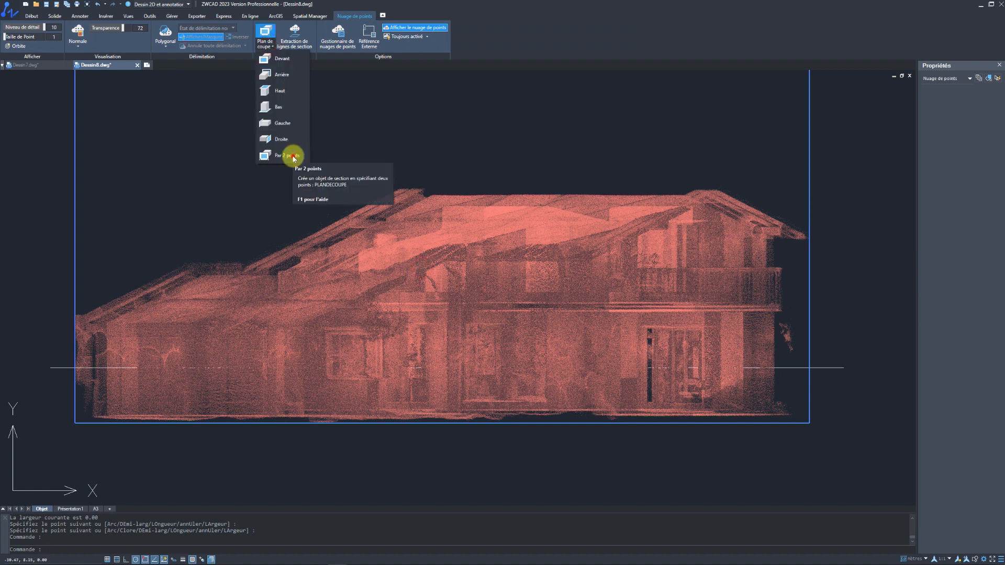
click(291, 157)
click(47, 370)
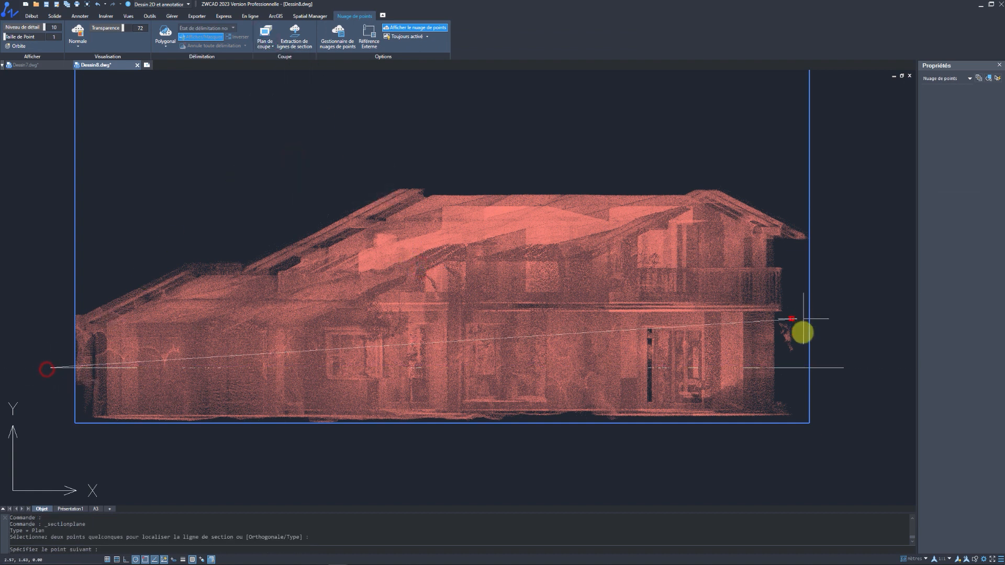
click(839, 367)
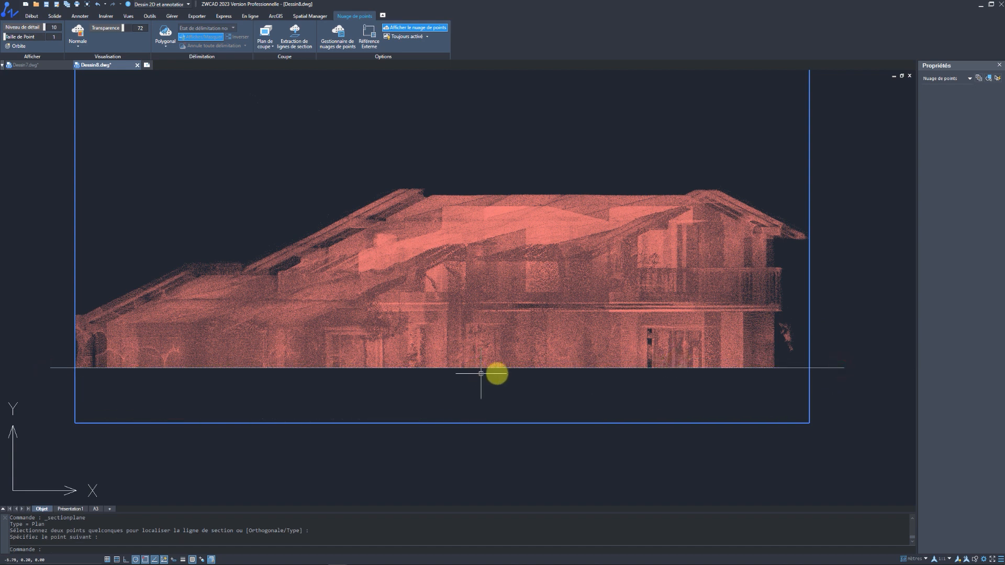
click(586, 369)
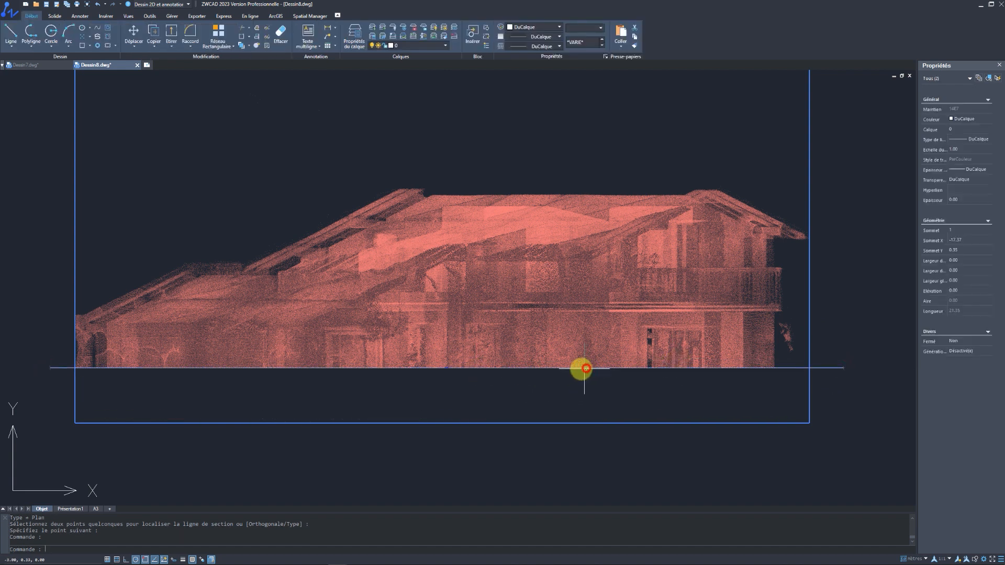
key(Delete)
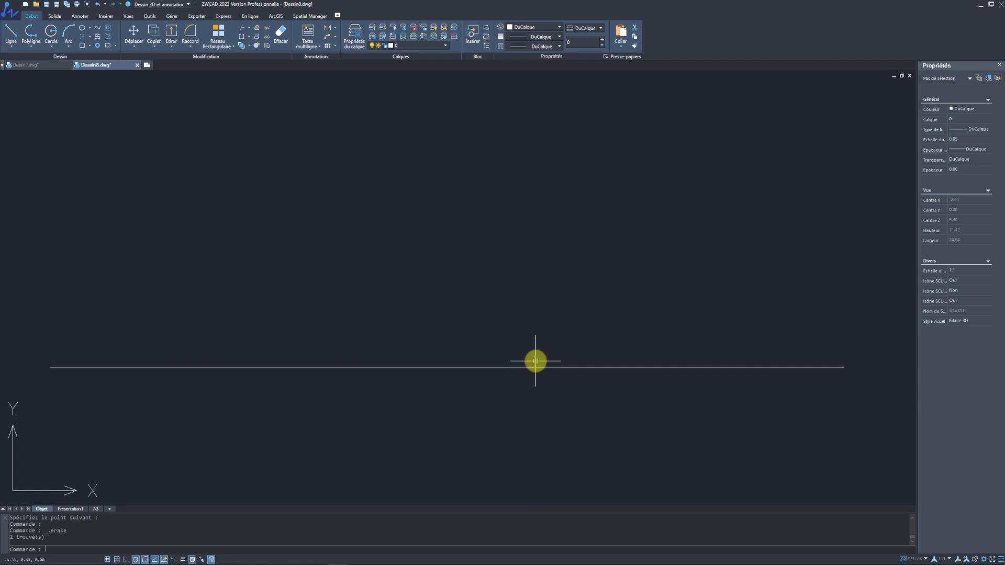
key(ctrl+z)
Delete the guide polyline that lies along the section plane.
click(482, 368)
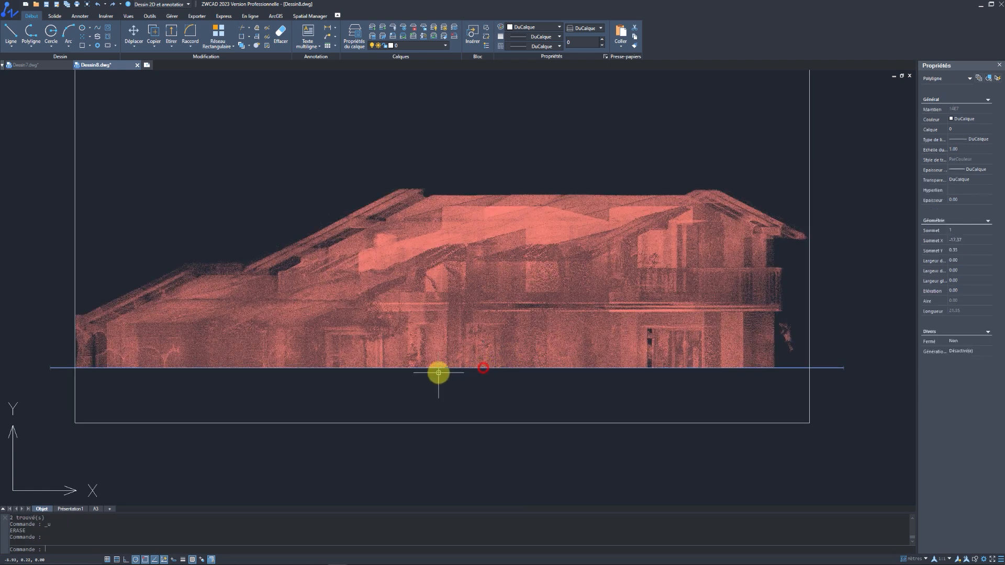
key(Delete)
Move the section plane vertically to a Z height of about 0.46 in the ground floor of the house.
click(447, 368)
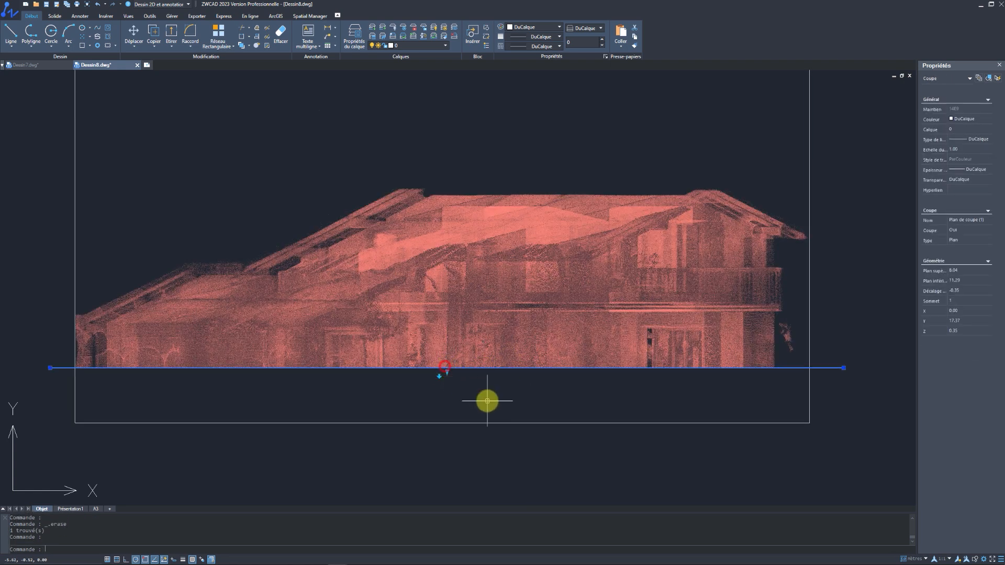
click(439, 383)
click(439, 377)
click(439, 360)
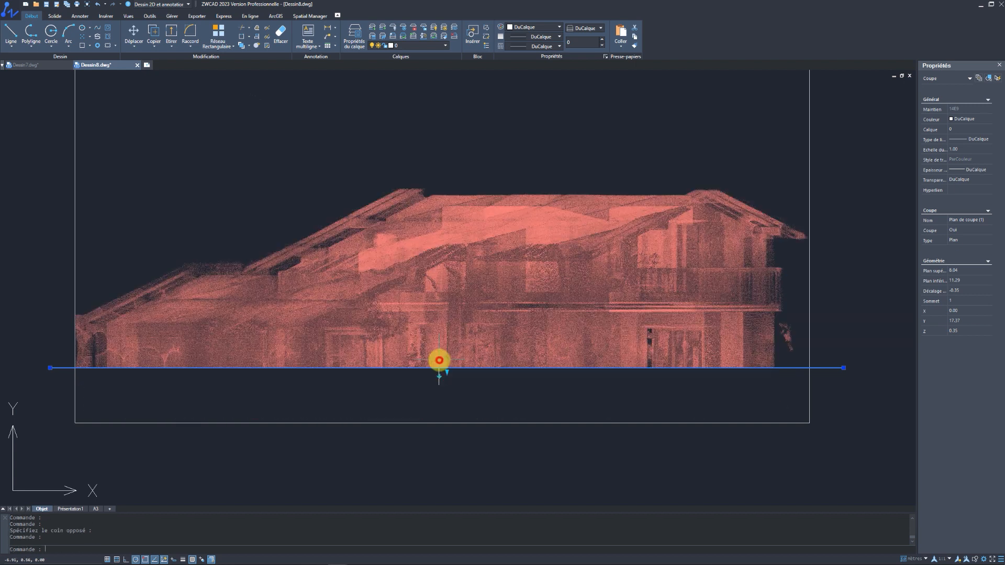
click(448, 352)
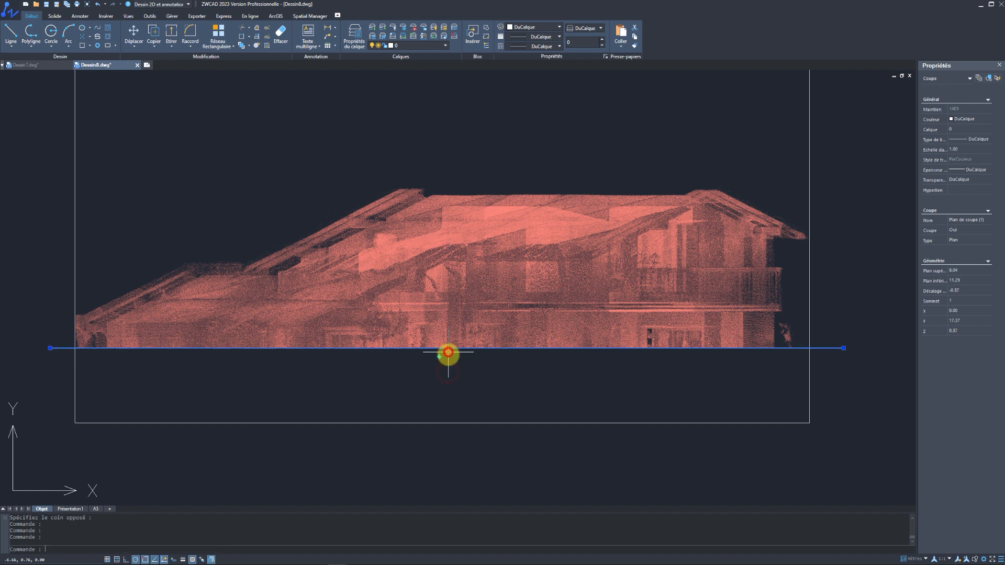
click(447, 352)
click(450, 369)
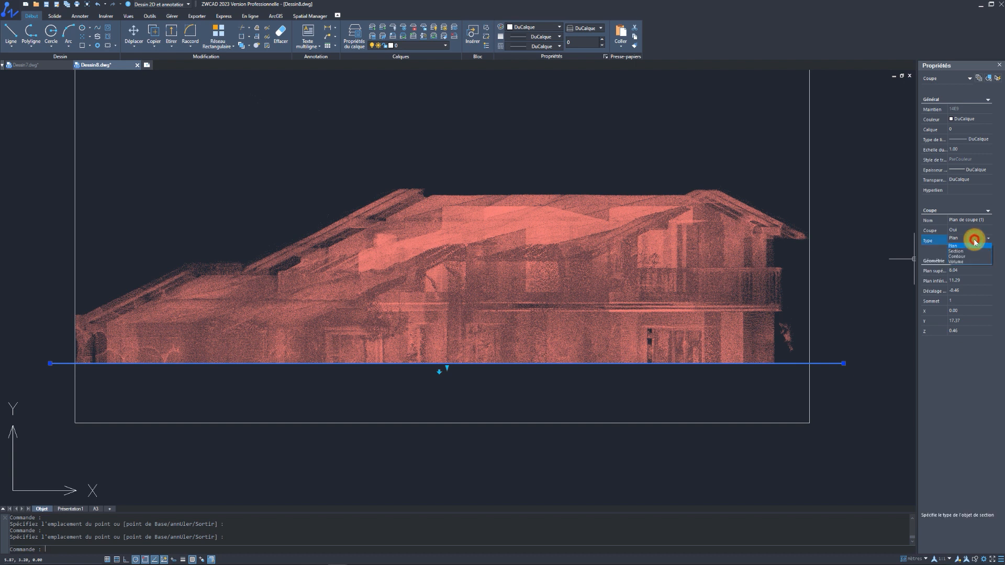
Set the section plane's type to Section and adjust its thickness to about 0.56 to keep only a slice of the walls.
click(973, 252)
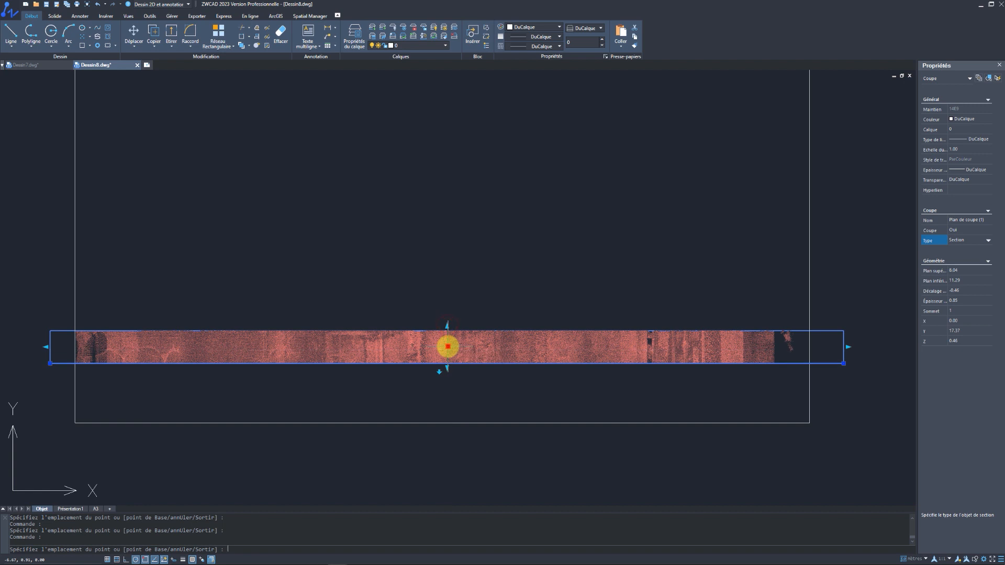
click(445, 350)
click(447, 347)
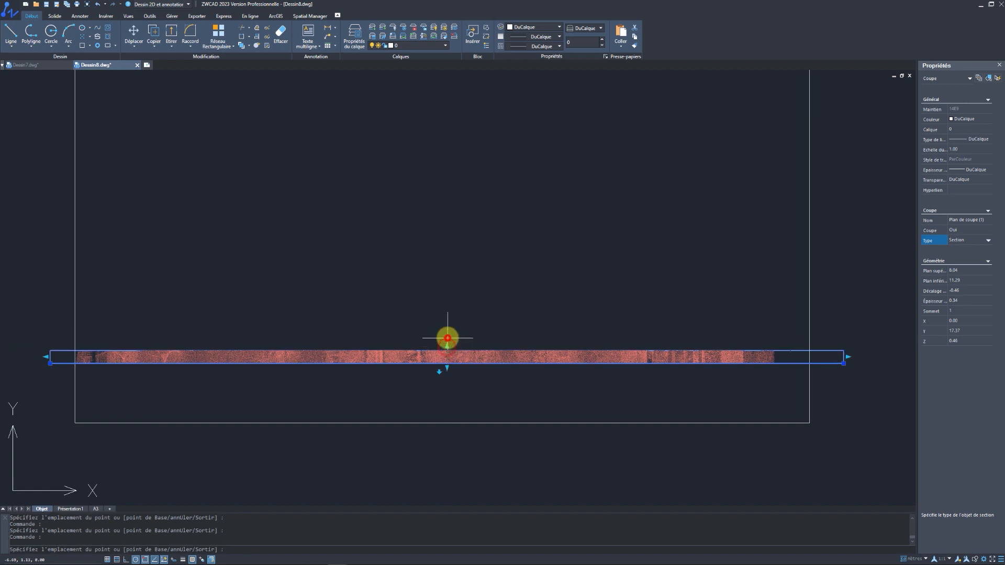
click(448, 338)
Switch to the top view to display the cut ground floor as a plan.
shift+middle_drag(524, 323, 488, 387)
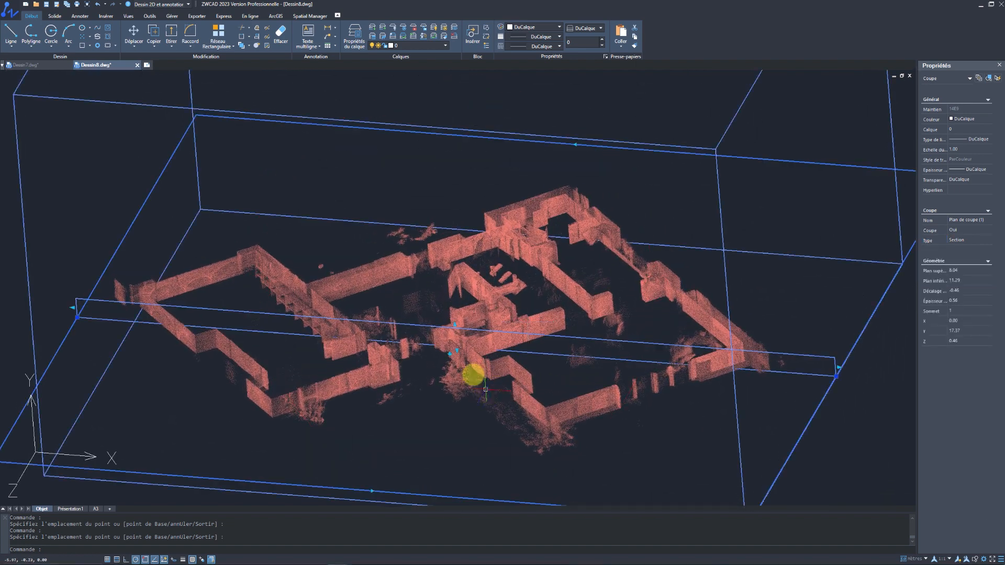
click(127, 16)
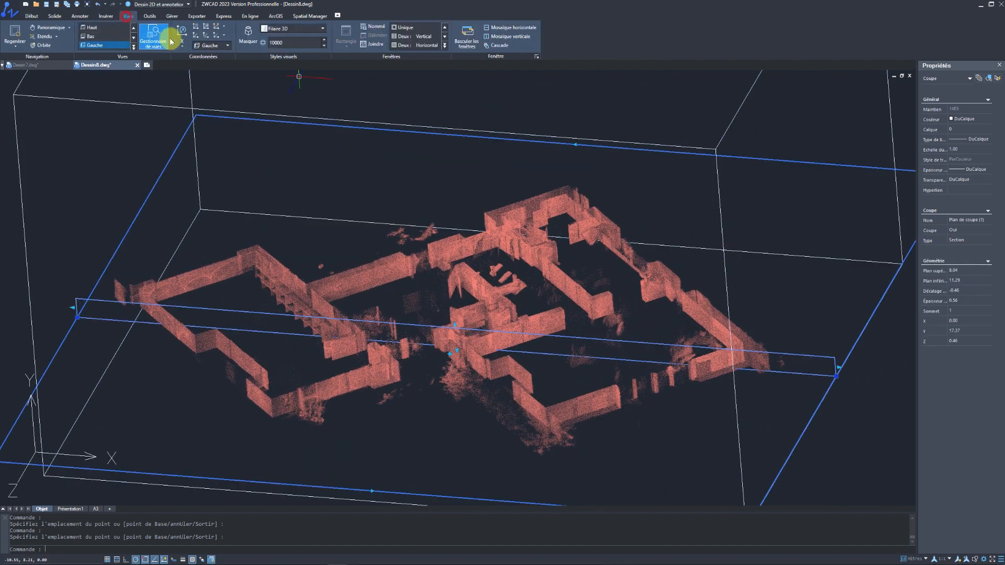
click(92, 27)
scroll(418, 246, up, 1)
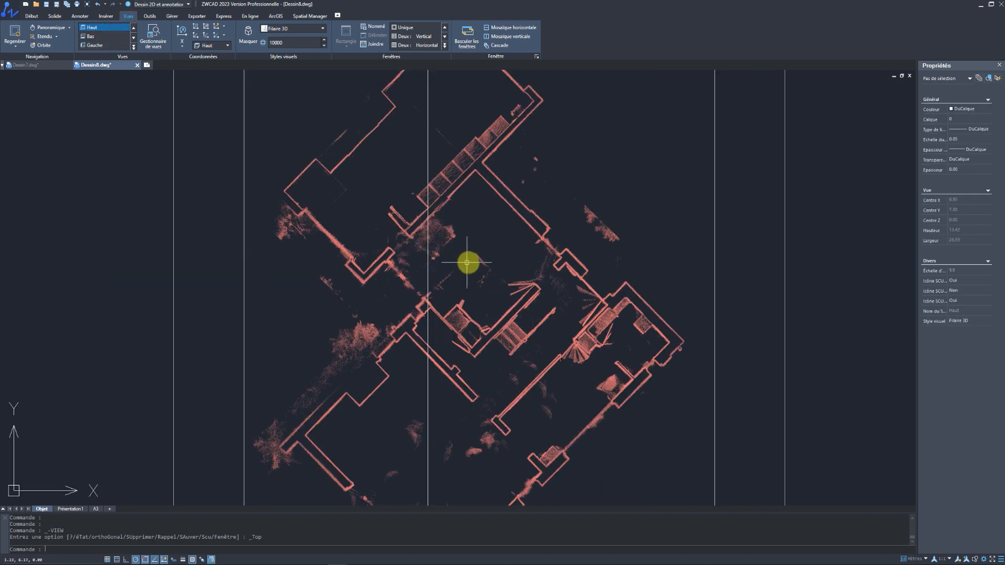
scroll(464, 263, down, 1)
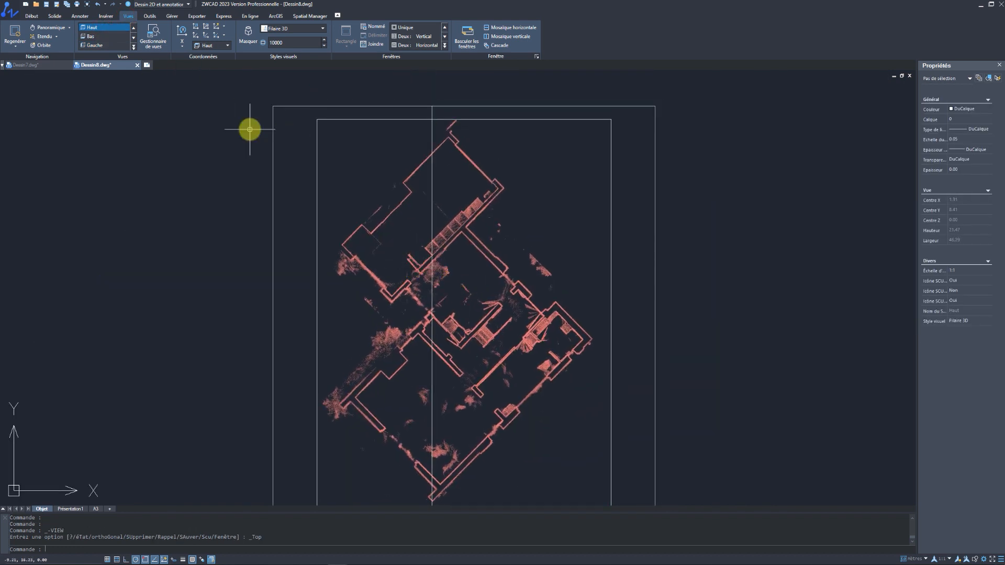
Review the point cloud's section line extraction settings and close them without creating any lines.
click(389, 212)
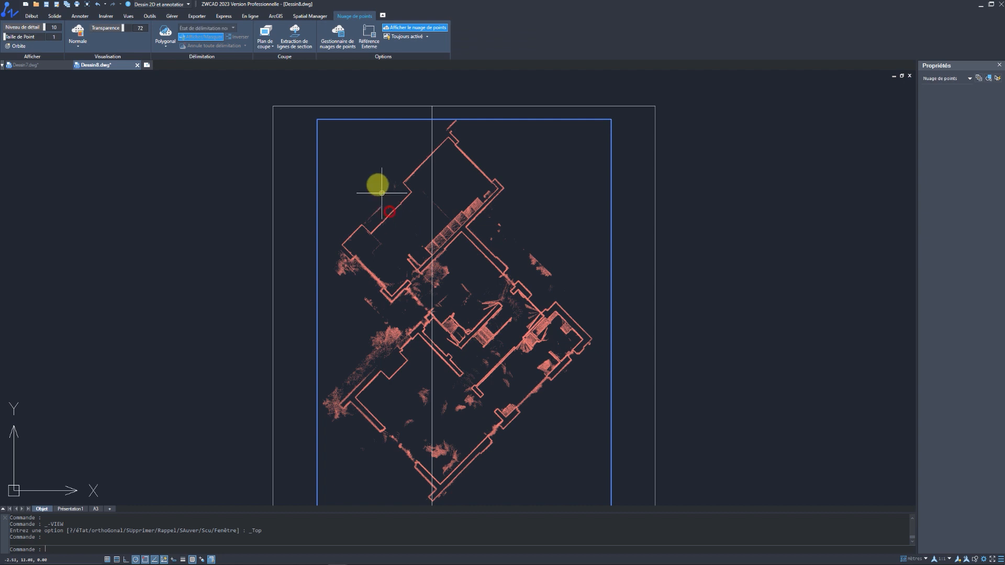
click(303, 48)
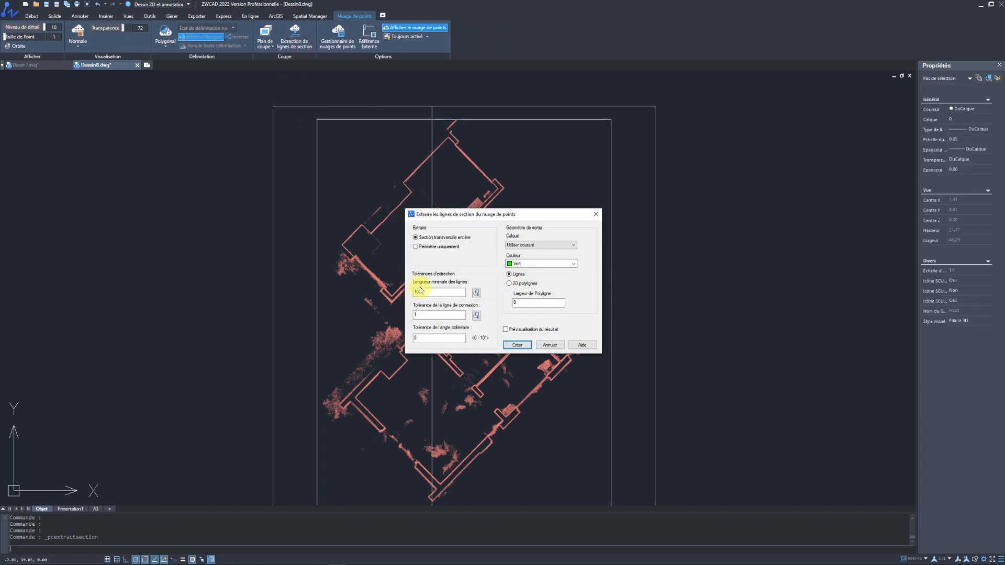
click(548, 345)
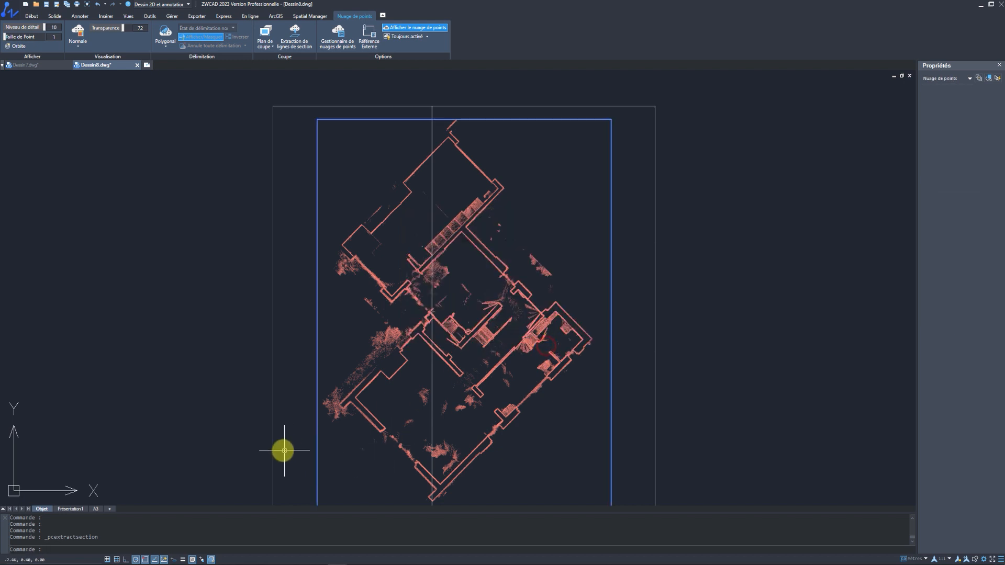
Check the point cloud node object snap and the drafting option that replaces the Z value with the current elevation.
right_click(145, 559)
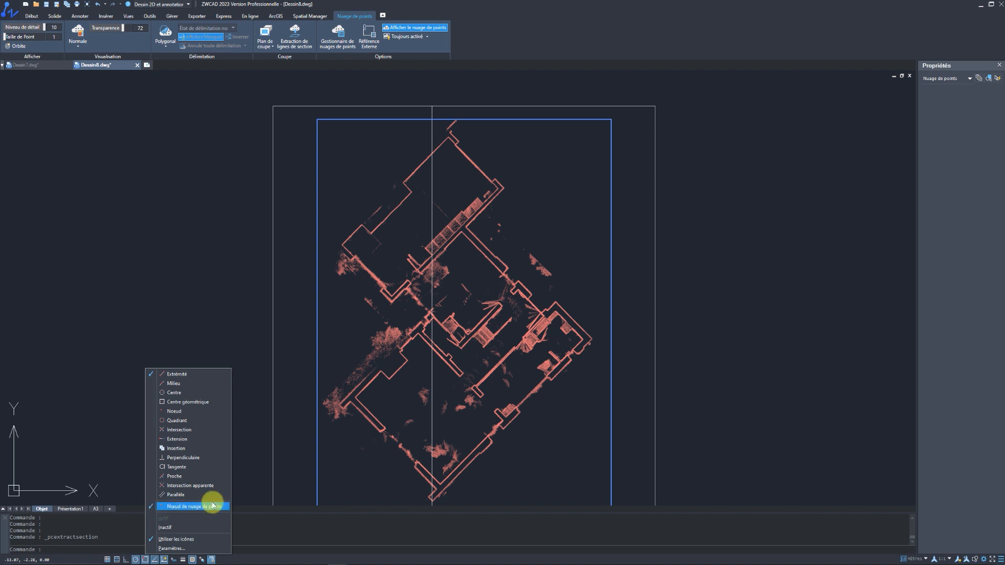
click(256, 303)
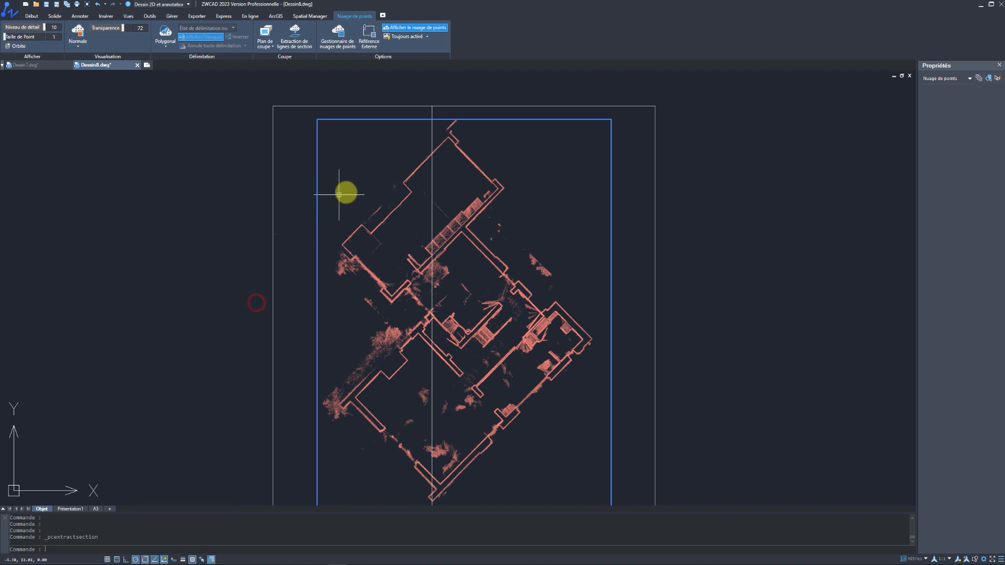
right_click(357, 174)
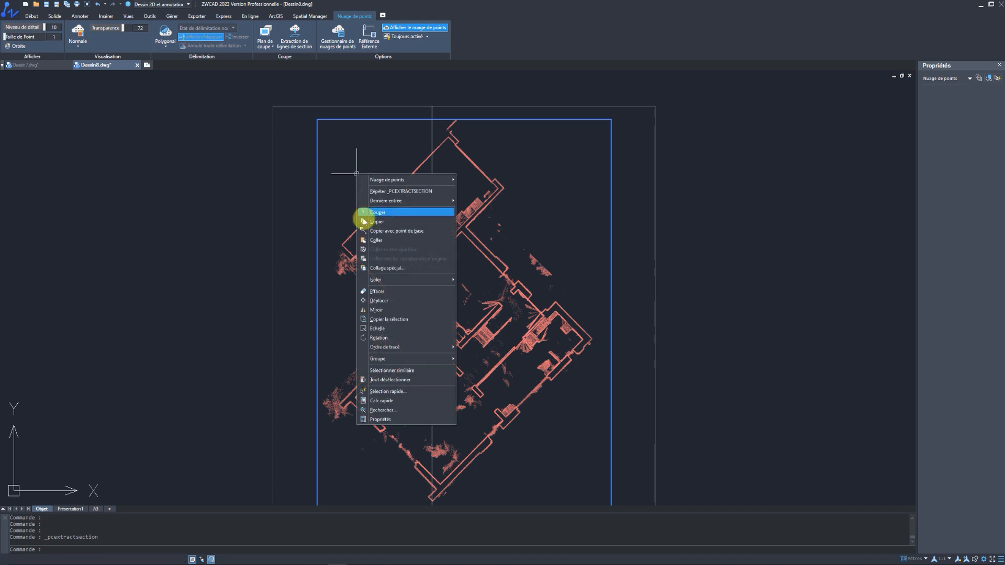
key(Escape)
key(Escape)
right_click(210, 187)
click(239, 360)
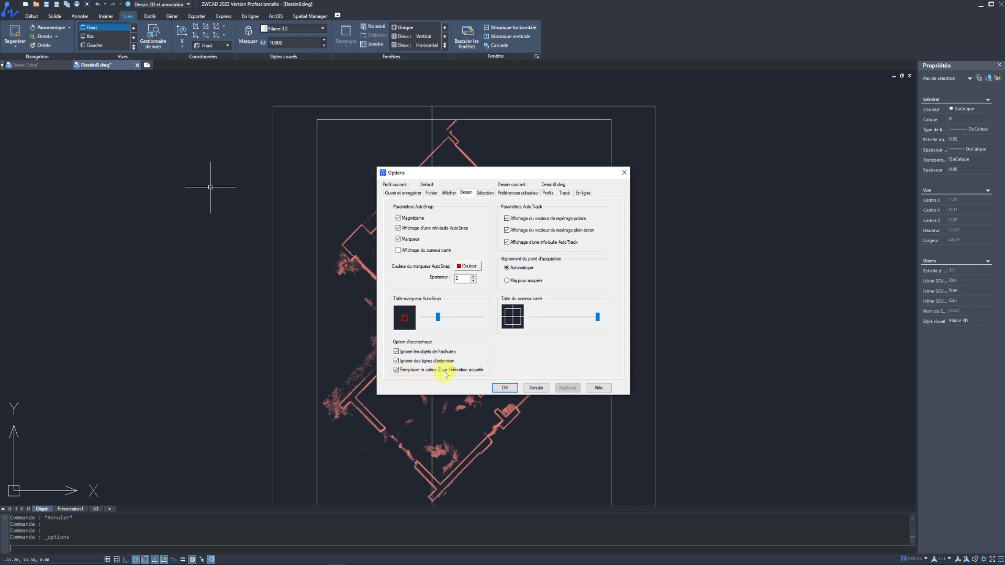
click(506, 388)
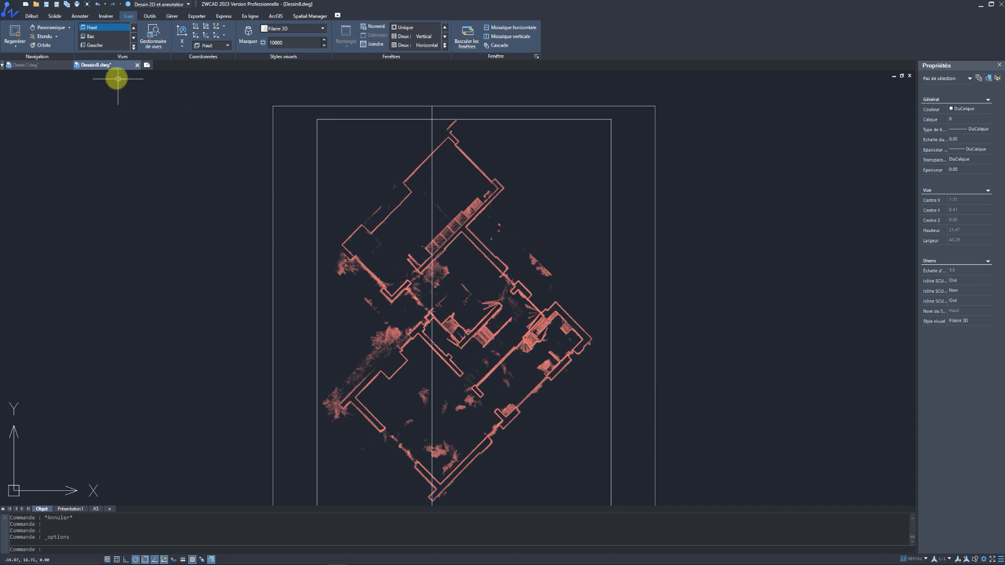
Start a polyline at the outer corner of the house's upper-left wing and trace its lower-left wall to the bottom corner.
click(30, 16)
click(32, 36)
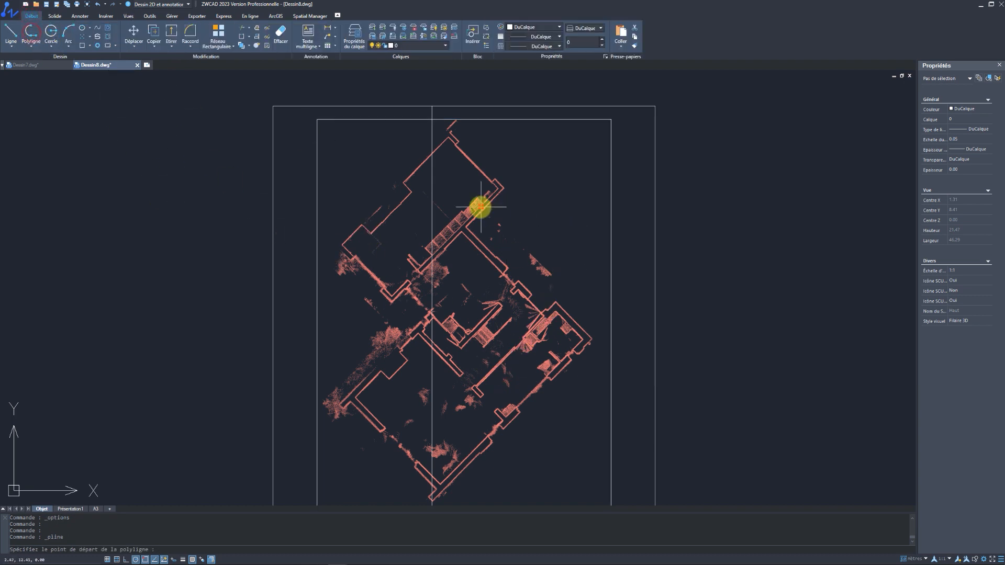
scroll(478, 207, up, 2)
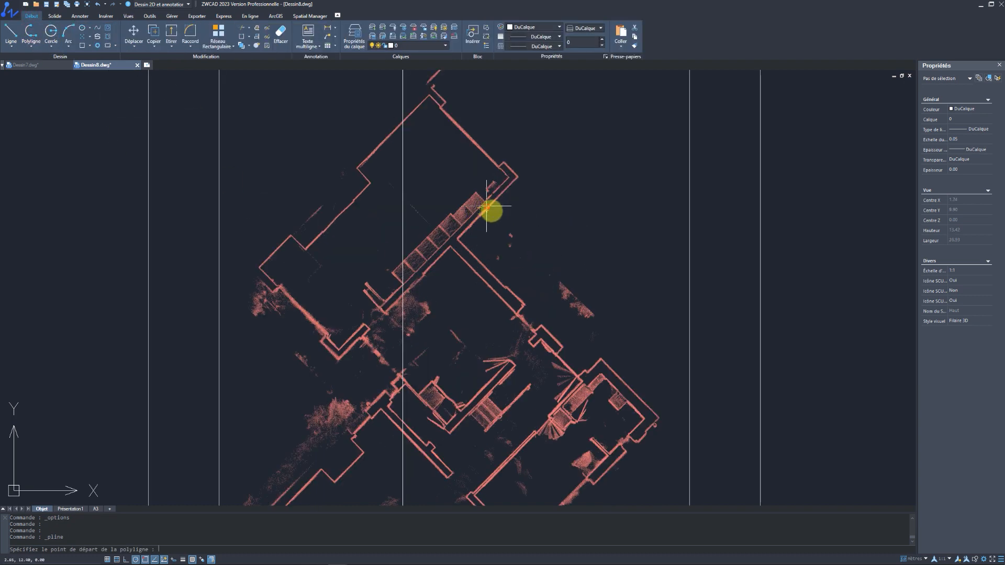
scroll(258, 267, up, 3)
click(260, 266)
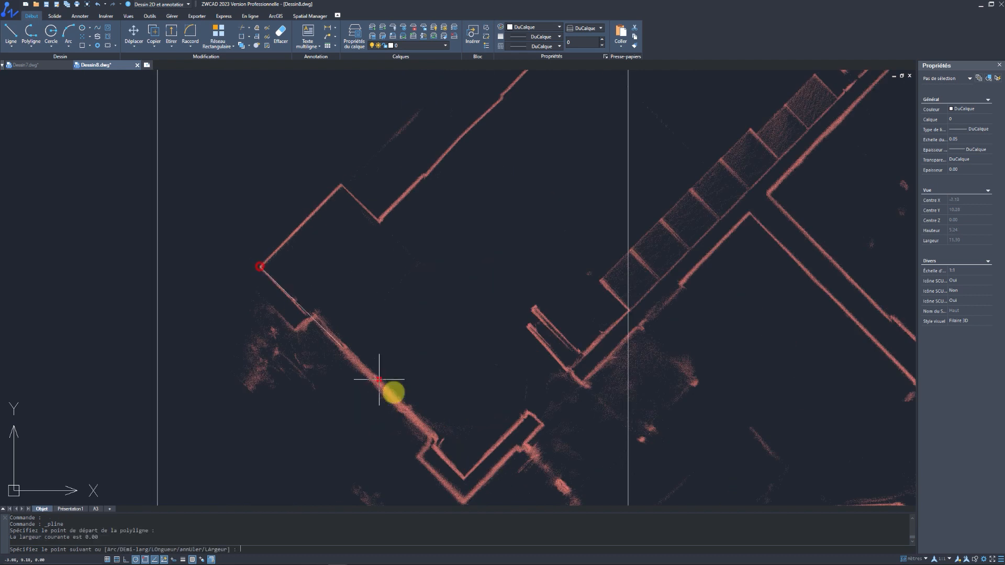
click(426, 433)
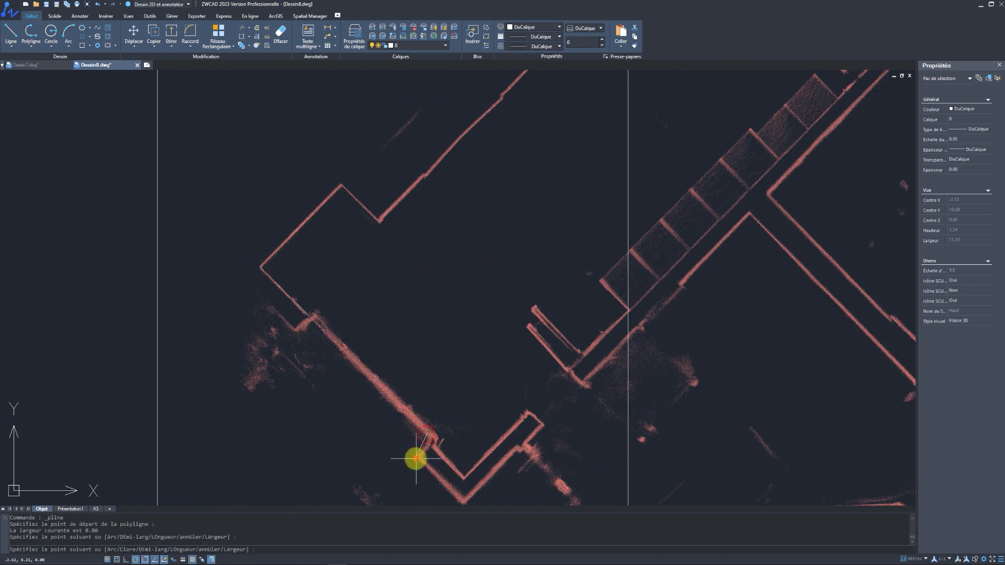
scroll(415, 459, up, 1)
click(414, 459)
scroll(445, 463, down, 1)
mouse_move(446, 468)
middle_down()
mouse_move(401, 285)
mouse_move(405, 300)
middle_up()
scroll(424, 332, down, 1)
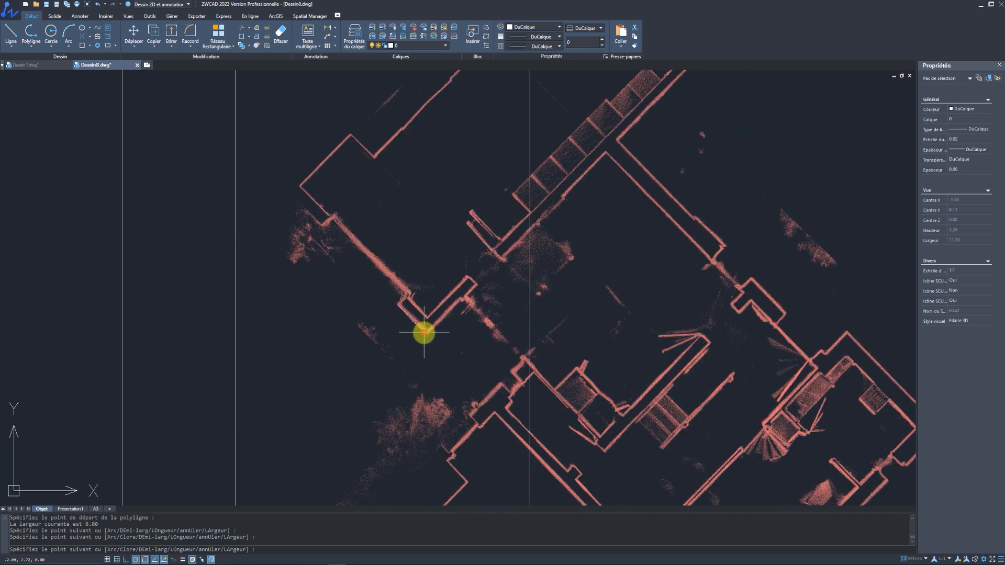
click(426, 334)
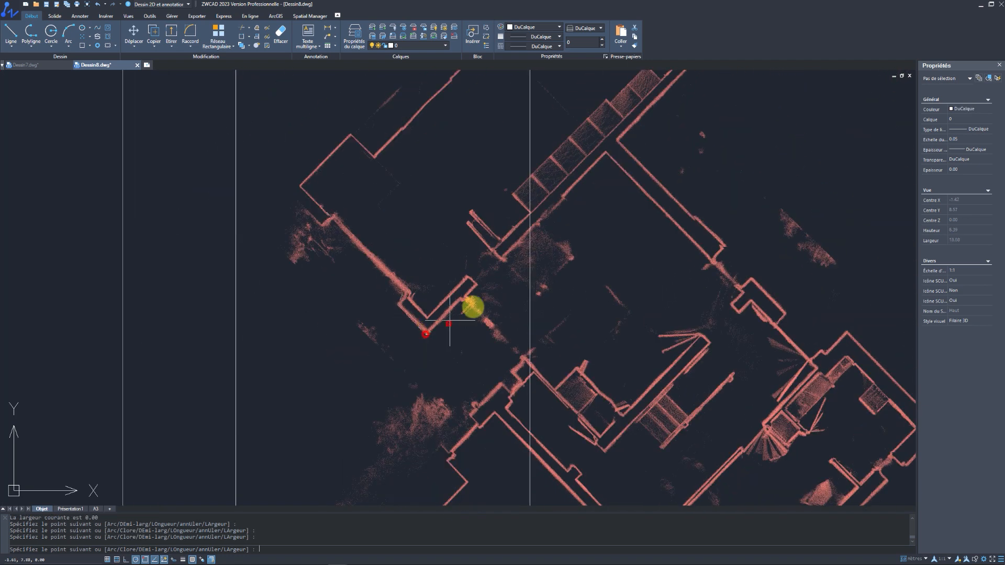
Continue the polyline around the remaining corners of the upper-left wing and close it with the Close option.
middle_drag(639, 128, 559, 243)
click(634, 156)
middle_drag(611, 131, 662, 256)
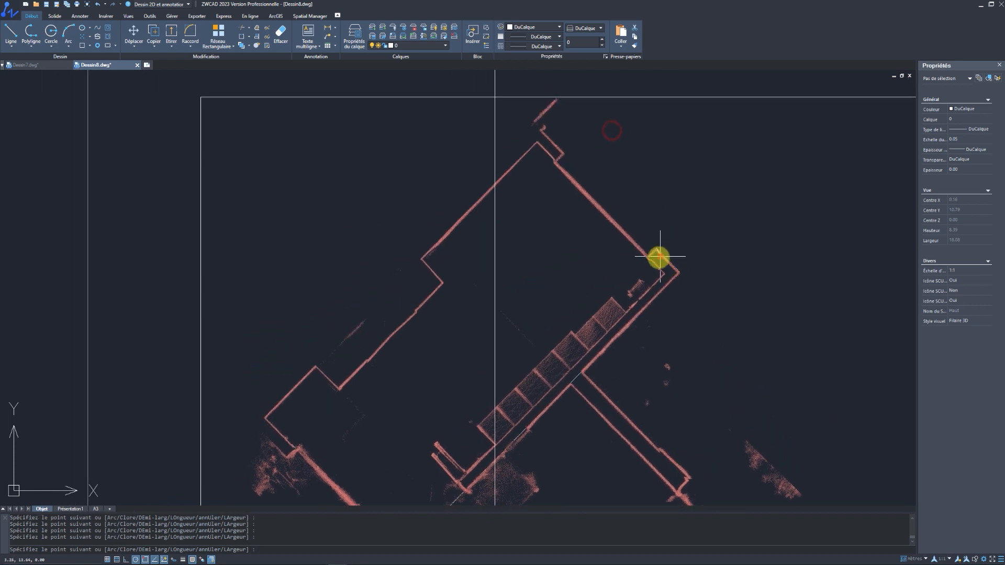
click(647, 257)
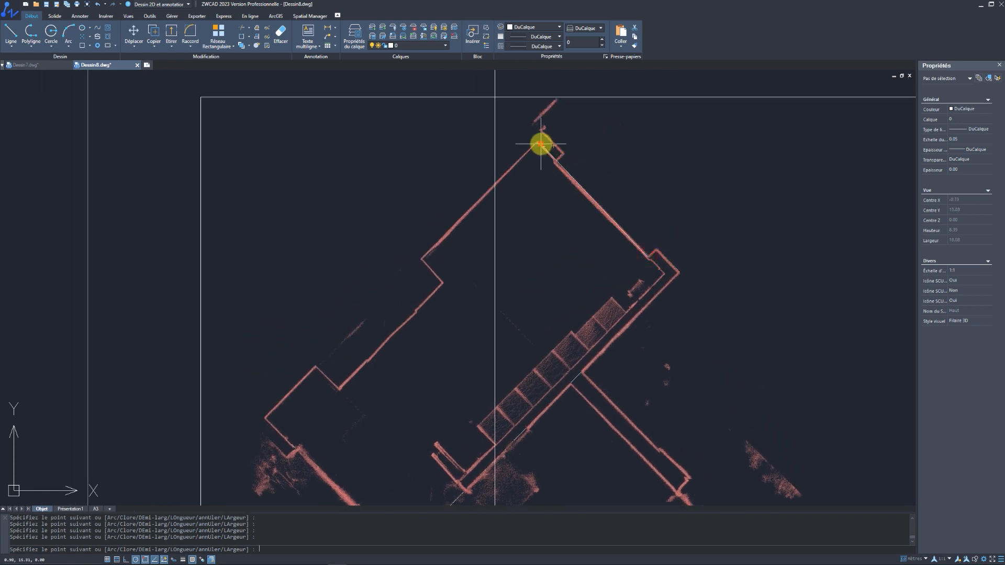
click(537, 141)
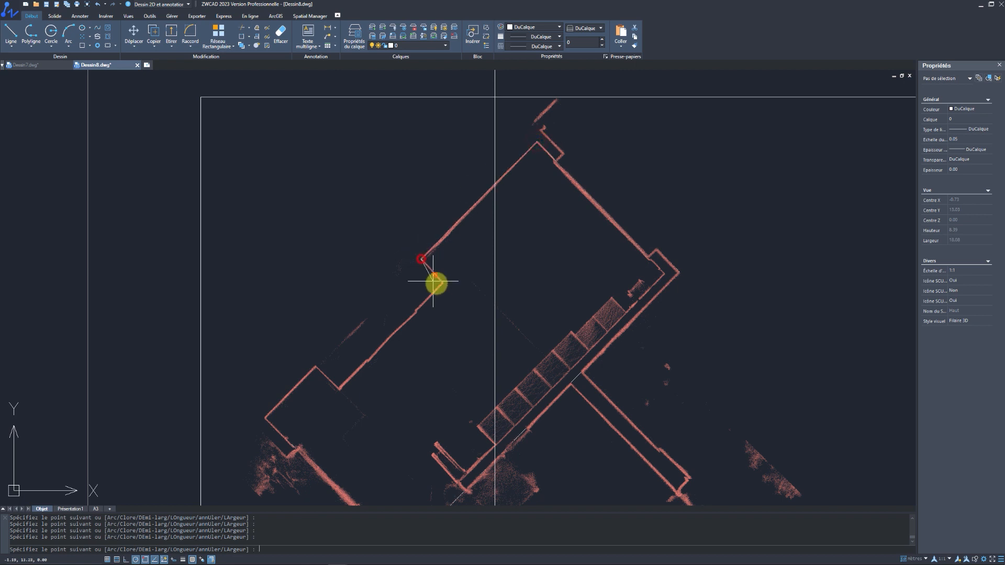
click(339, 389)
right_click(265, 332)
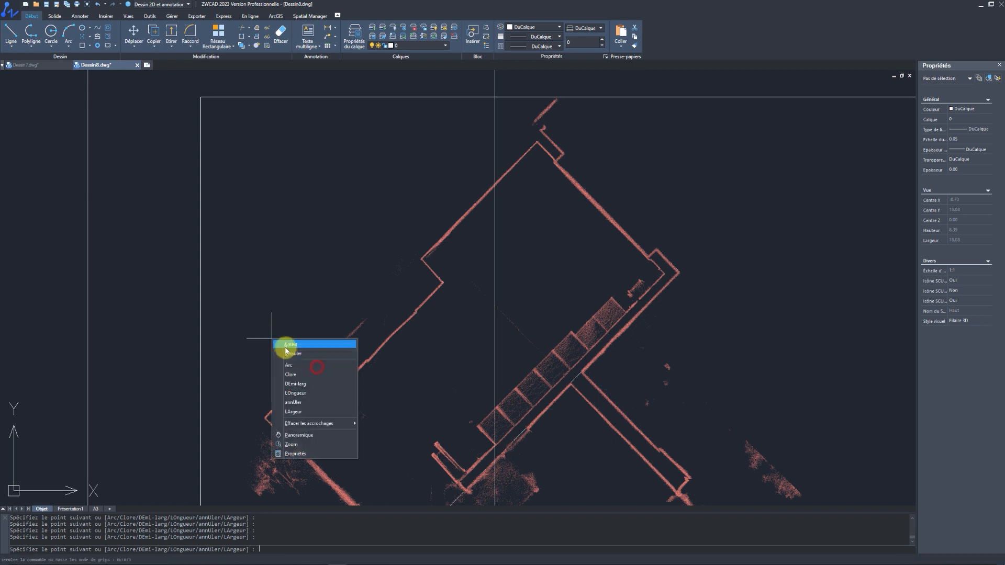
click(348, 373)
Hide the point cloud and select the closed wing outline to inspect it on its own.
scroll(301, 332, down, 3)
scroll(301, 332, down, 3)
middle_drag(356, 314, 429, 202)
scroll(429, 202, up, 3)
click(415, 310)
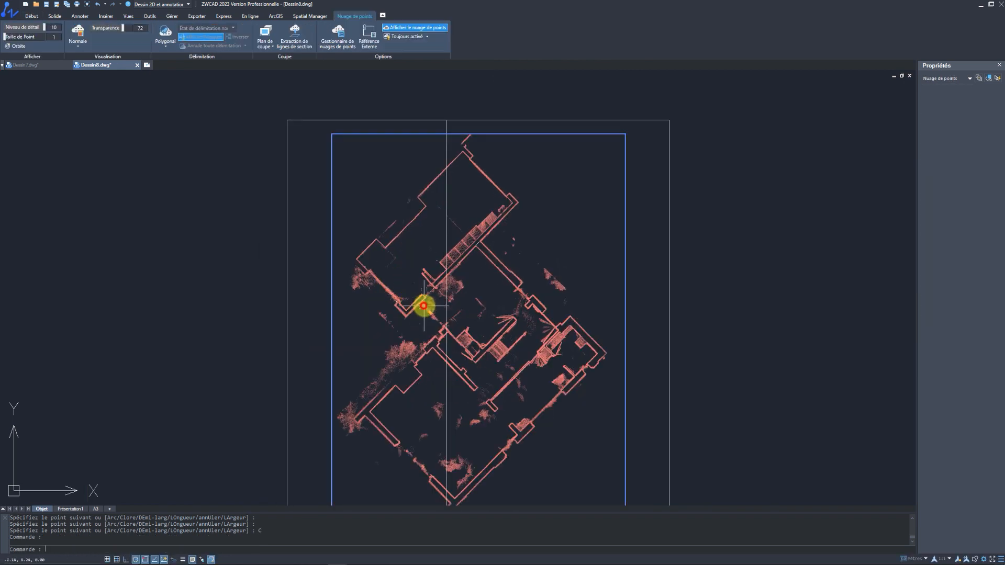
click(403, 29)
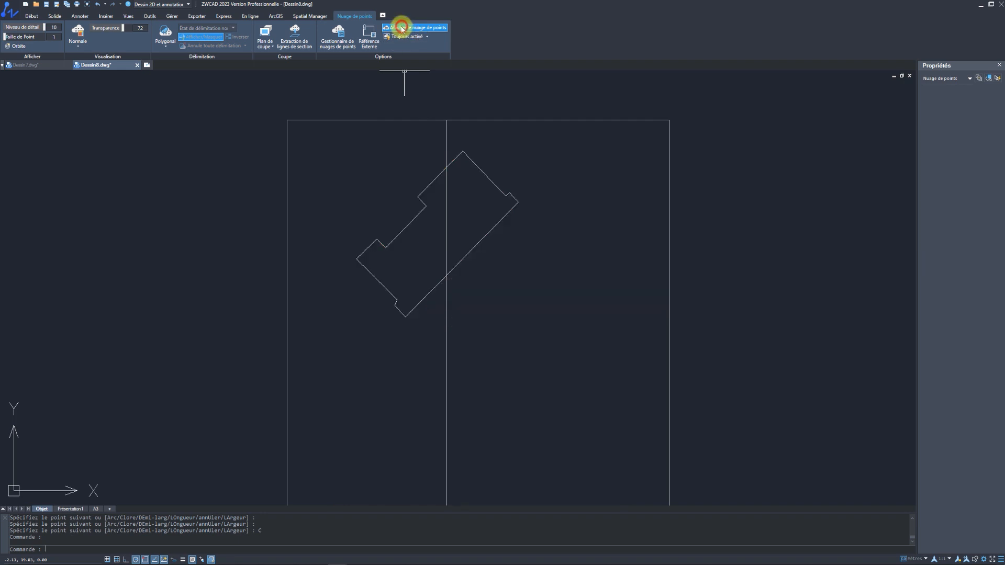
click(488, 226)
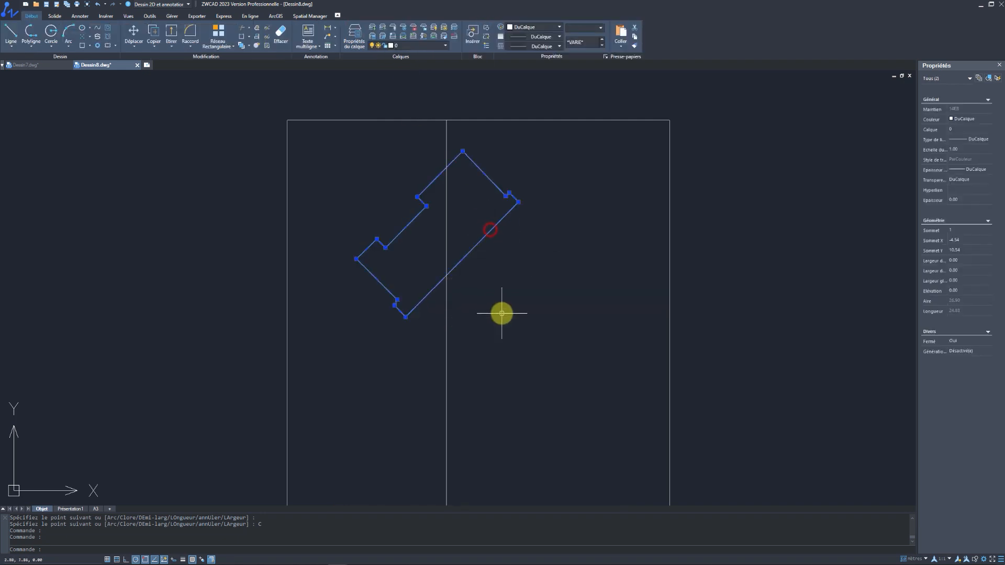
shift+middle_drag(504, 354, 520, 303)
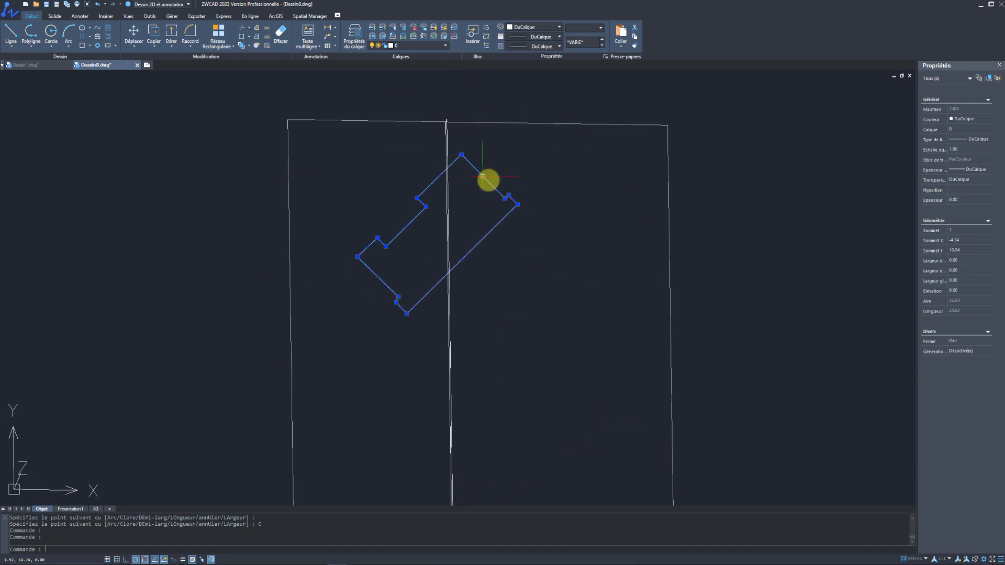
Undo the hiding of the point cloud and the preceding view change.
key(ctrl+z)
key(ctrl+z)
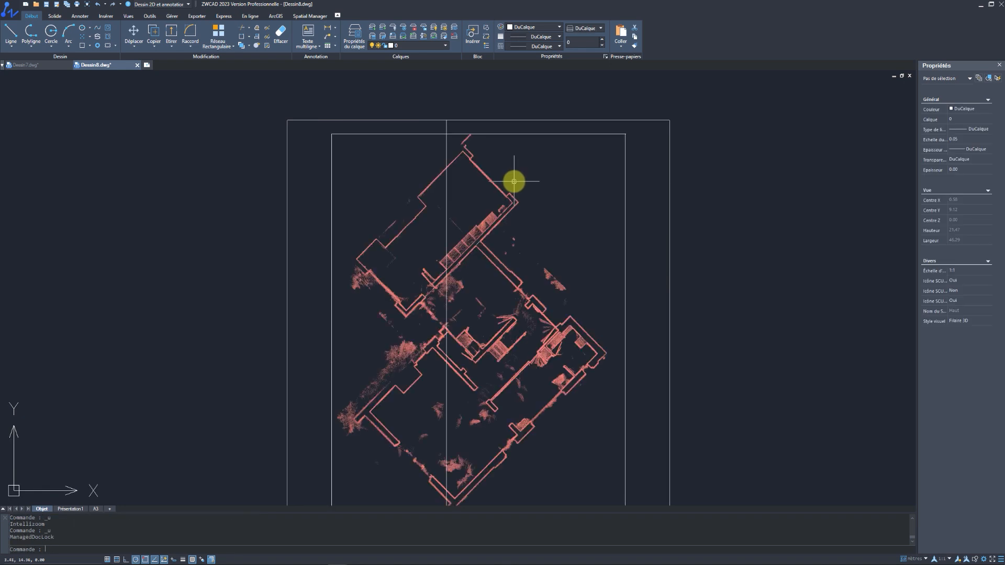
scroll(527, 251, up, 2)
scroll(531, 247, down, 2)
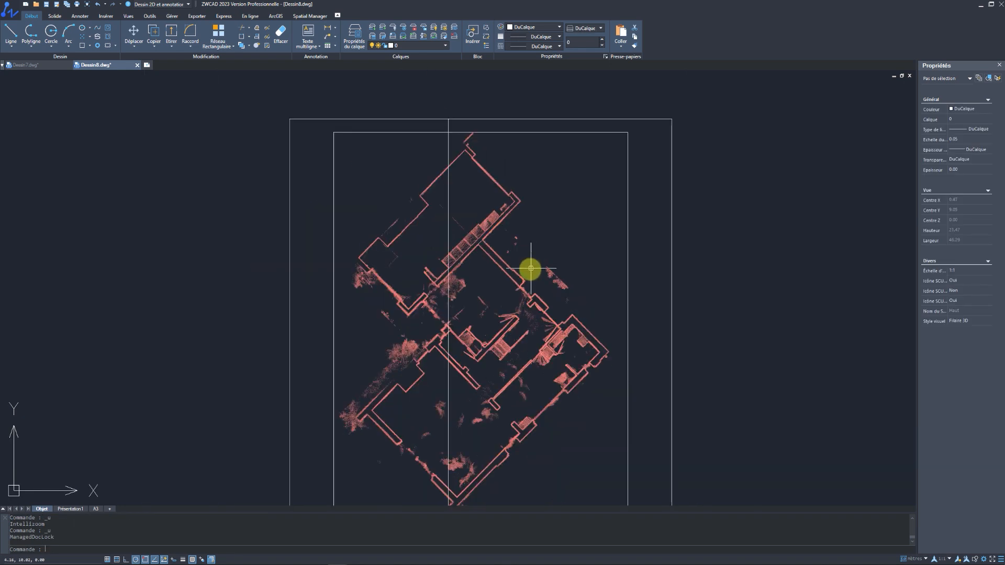
shift+middle_drag(460, 328, 467, 292)
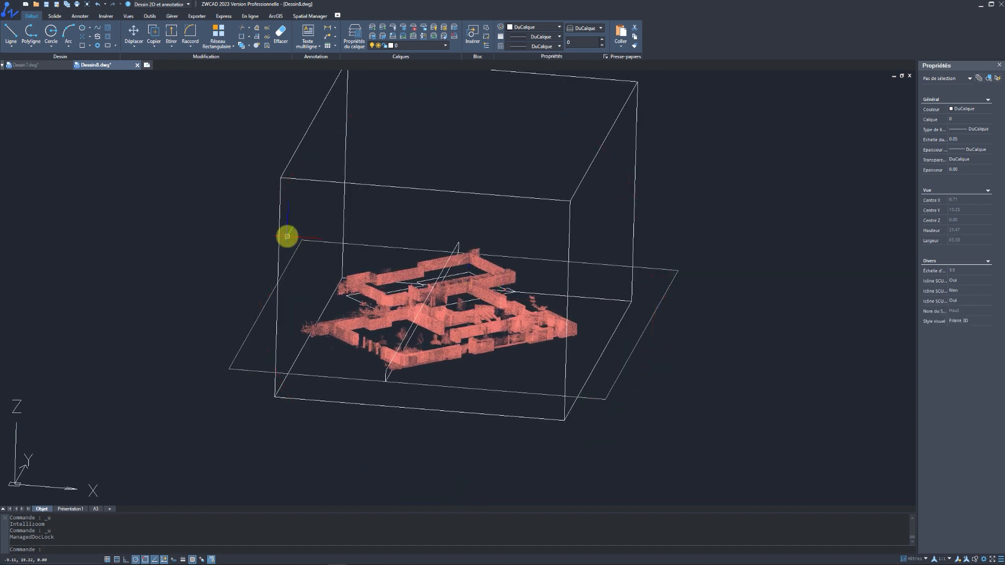